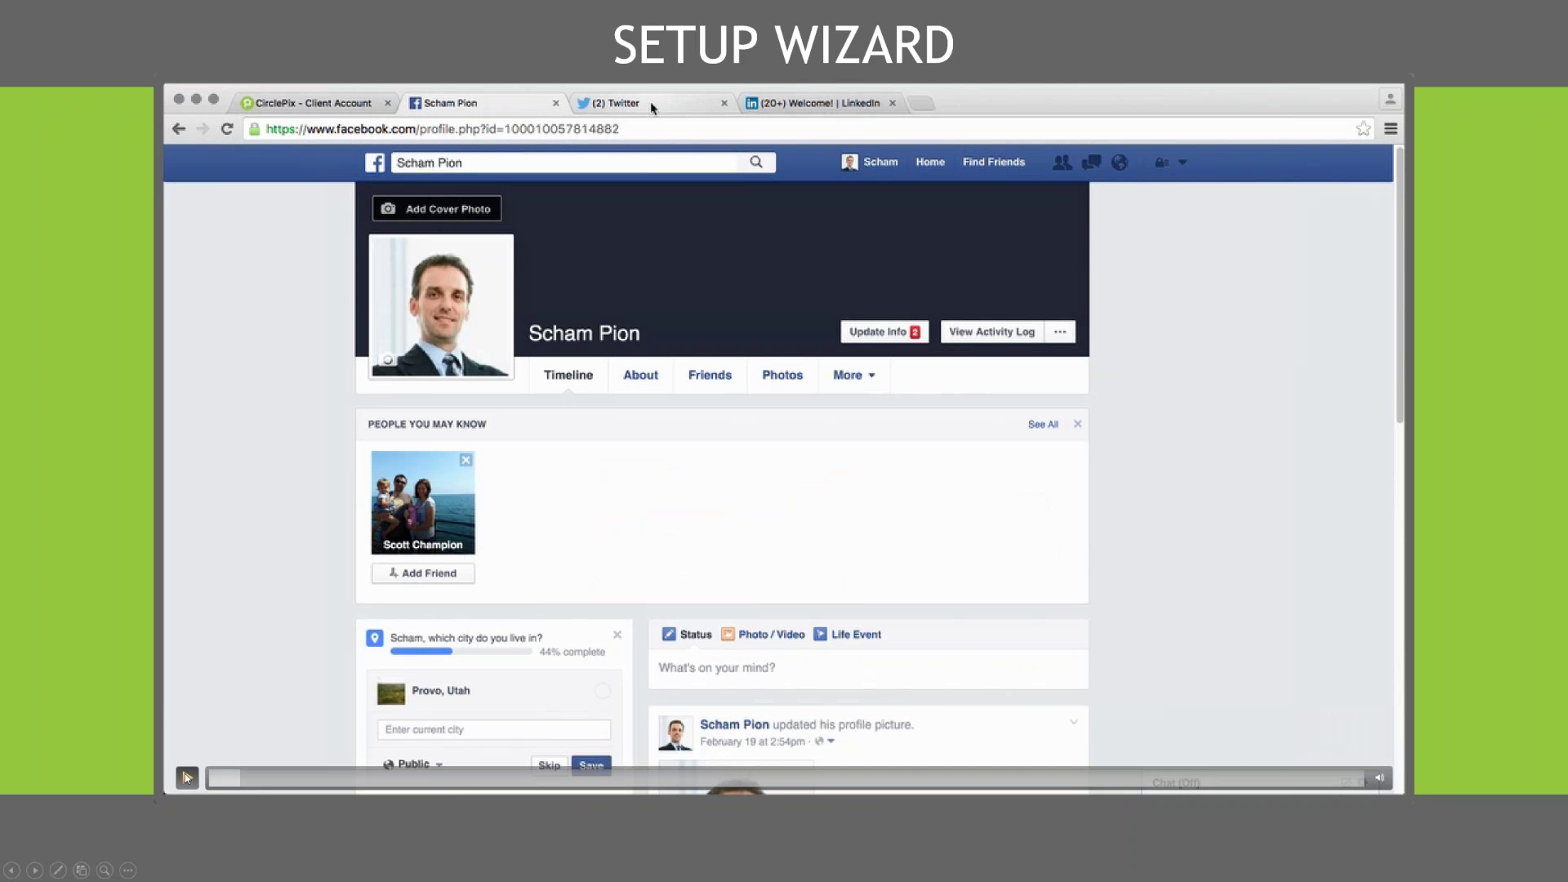
- Review the social media URL fields on the Agent Info page and continue to the agent biography page
left_click(187, 777)
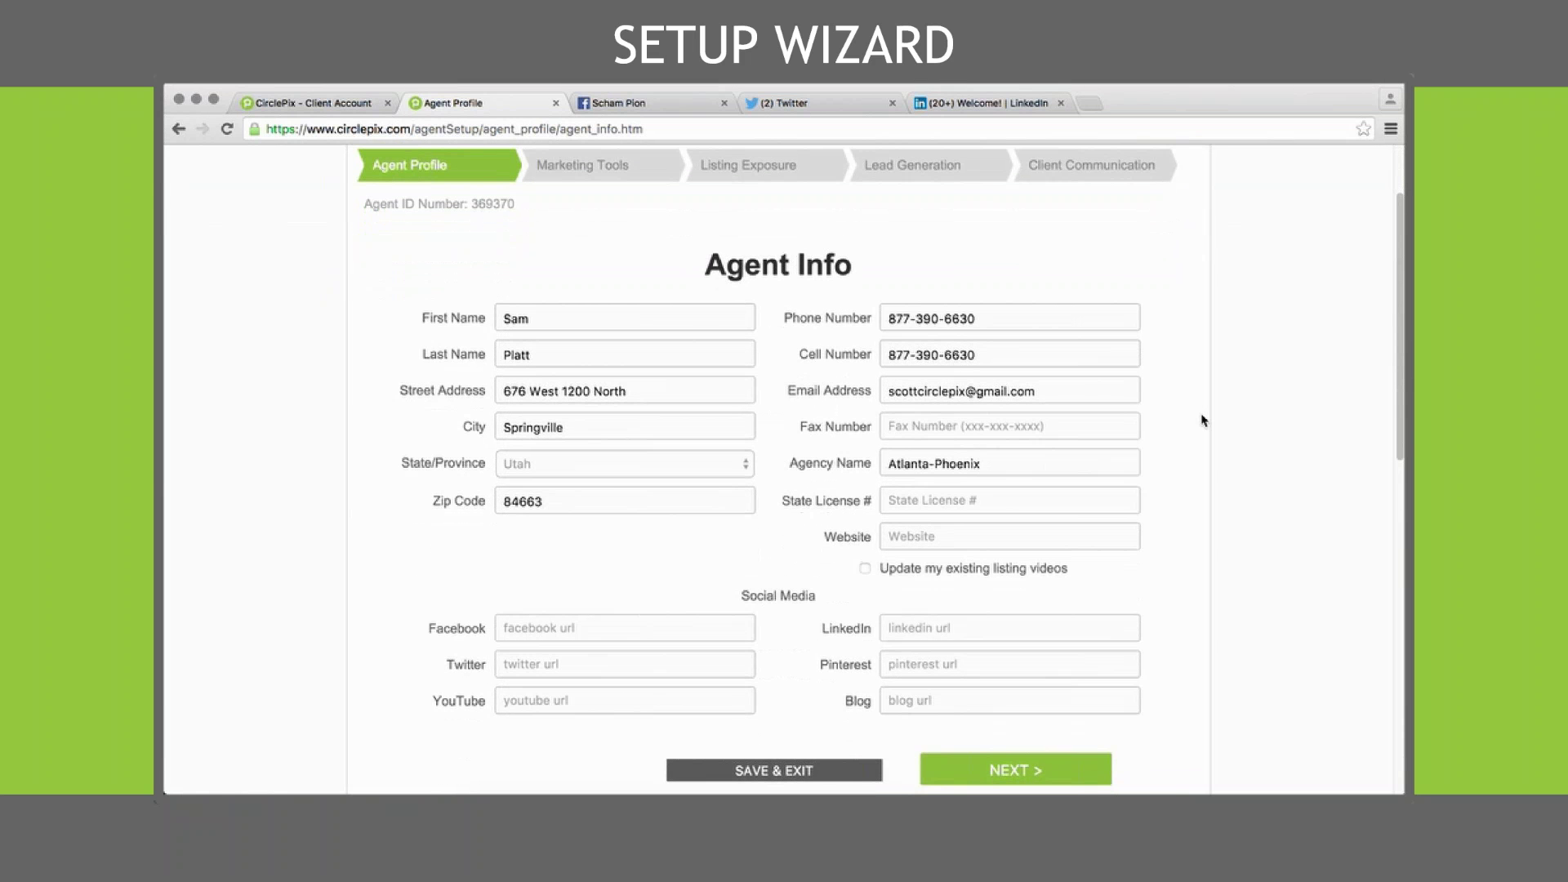
left_click(575, 626)
left_click(575, 660)
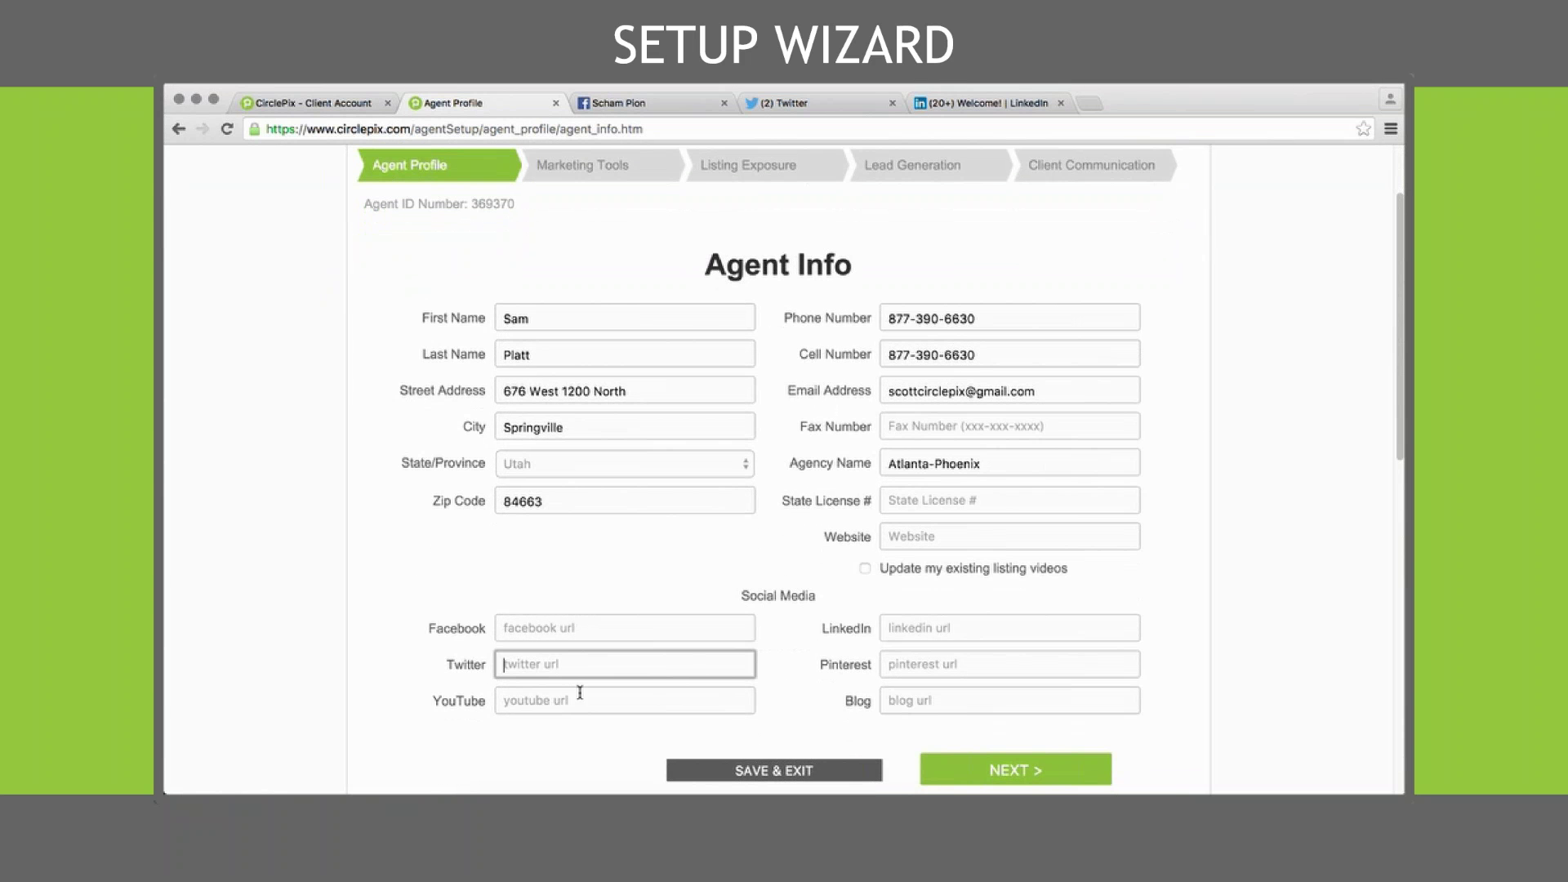
left_click(578, 693)
left_click(886, 629)
left_click(907, 664)
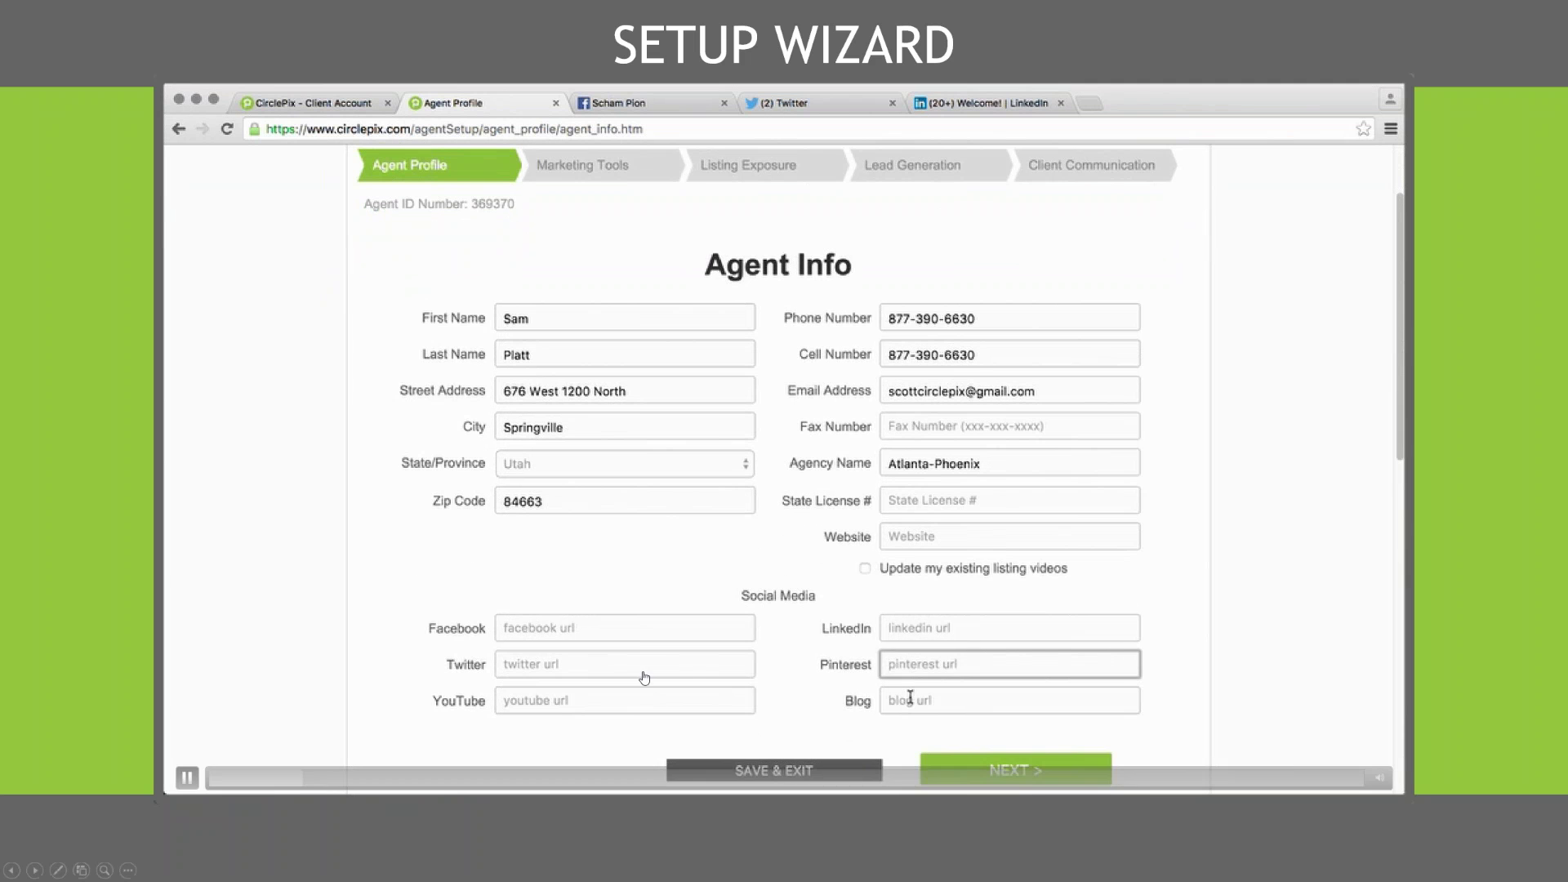
left_click(1000, 693)
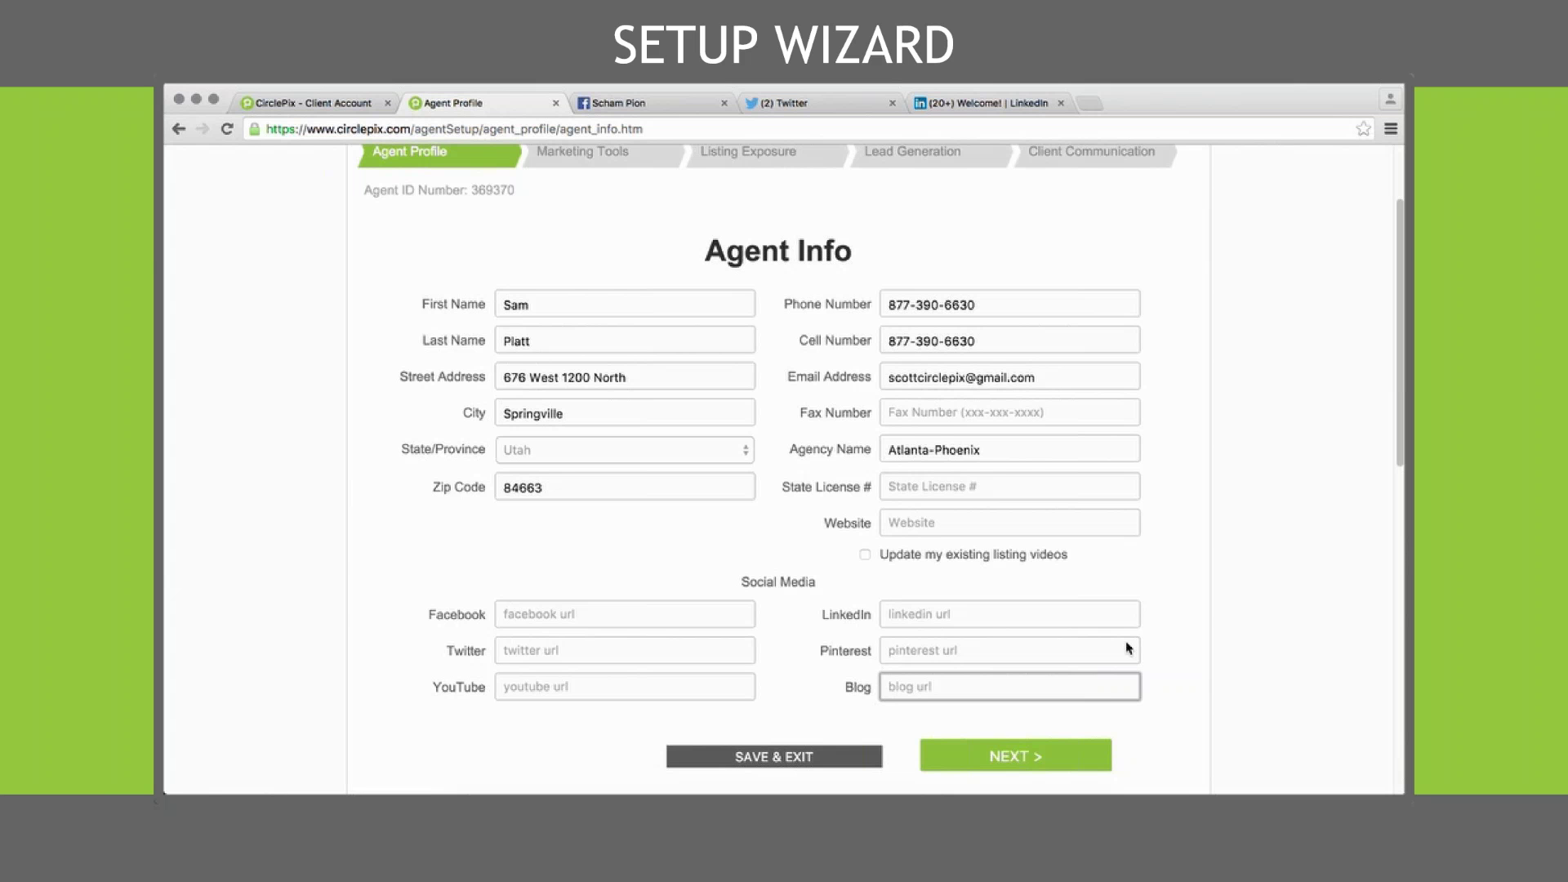
mouse_move(352, 619)
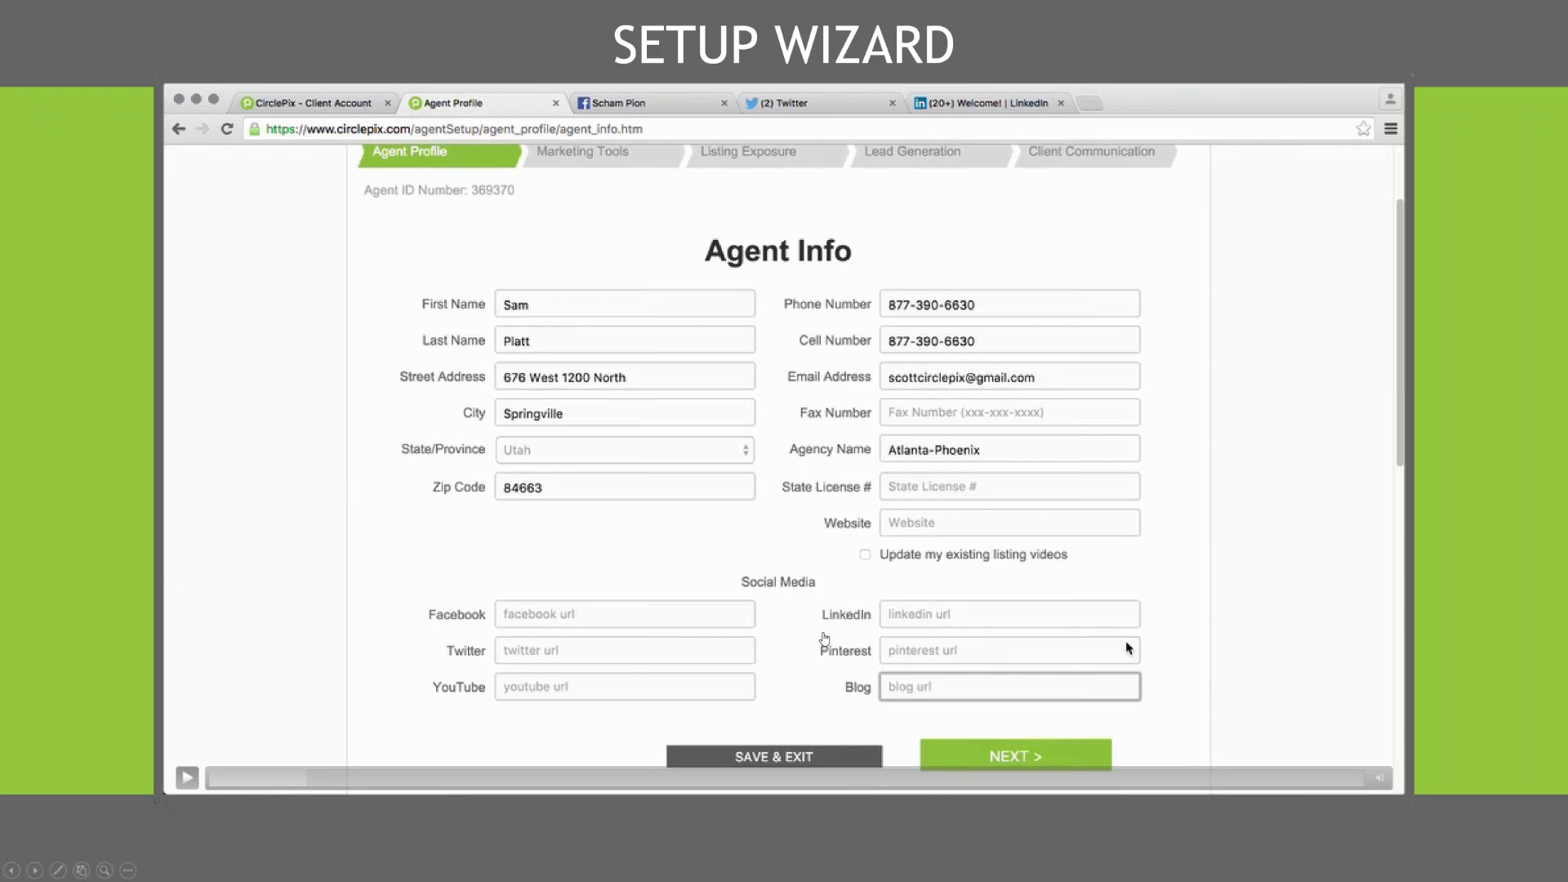
left_click(188, 778)
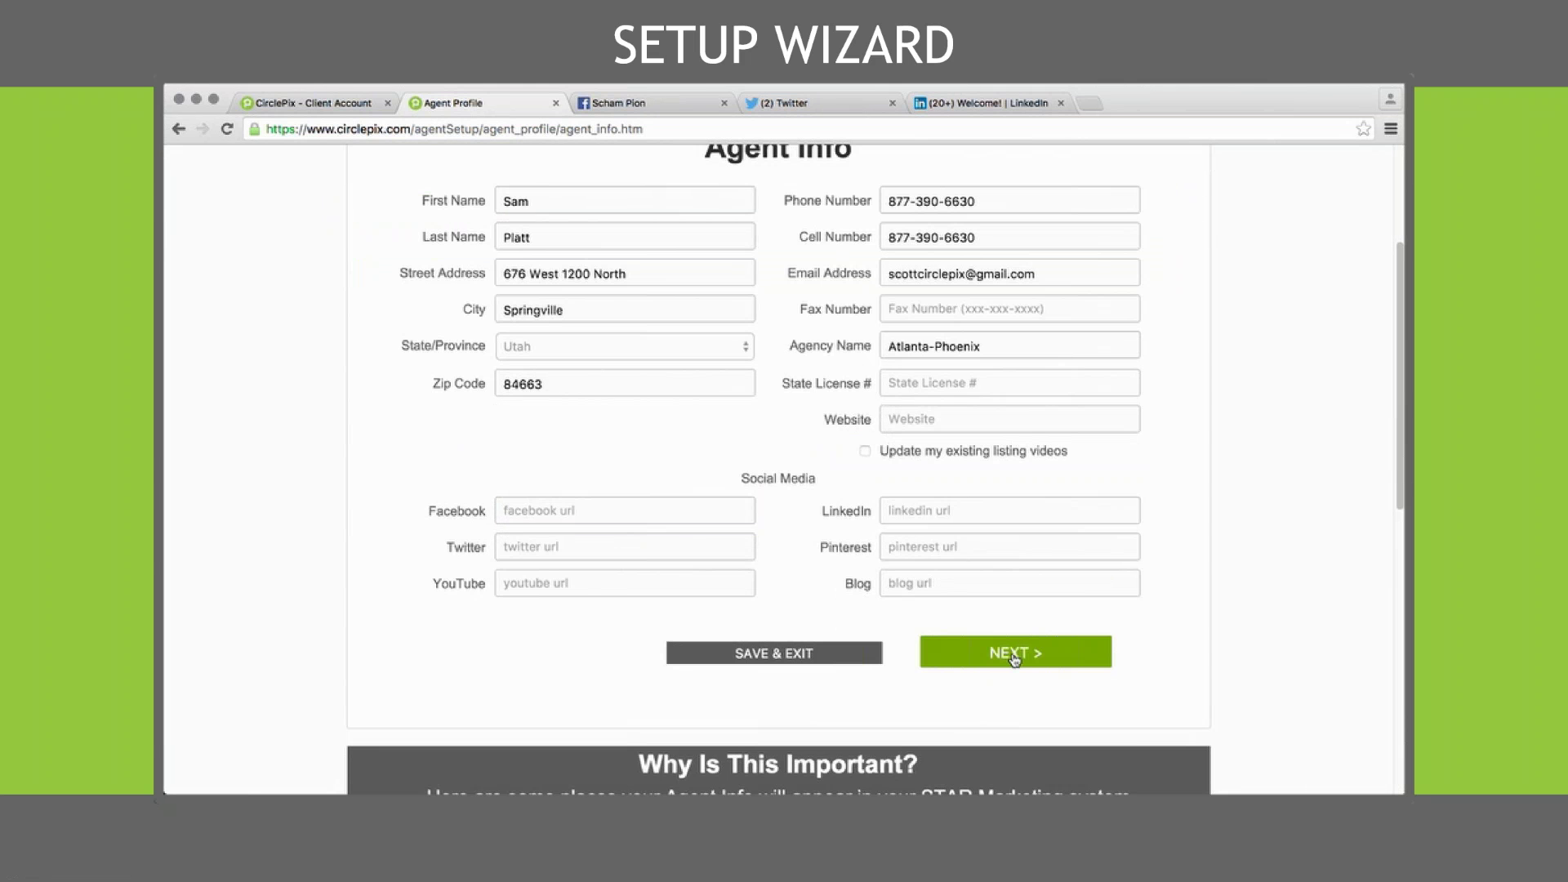
left_click(1014, 658)
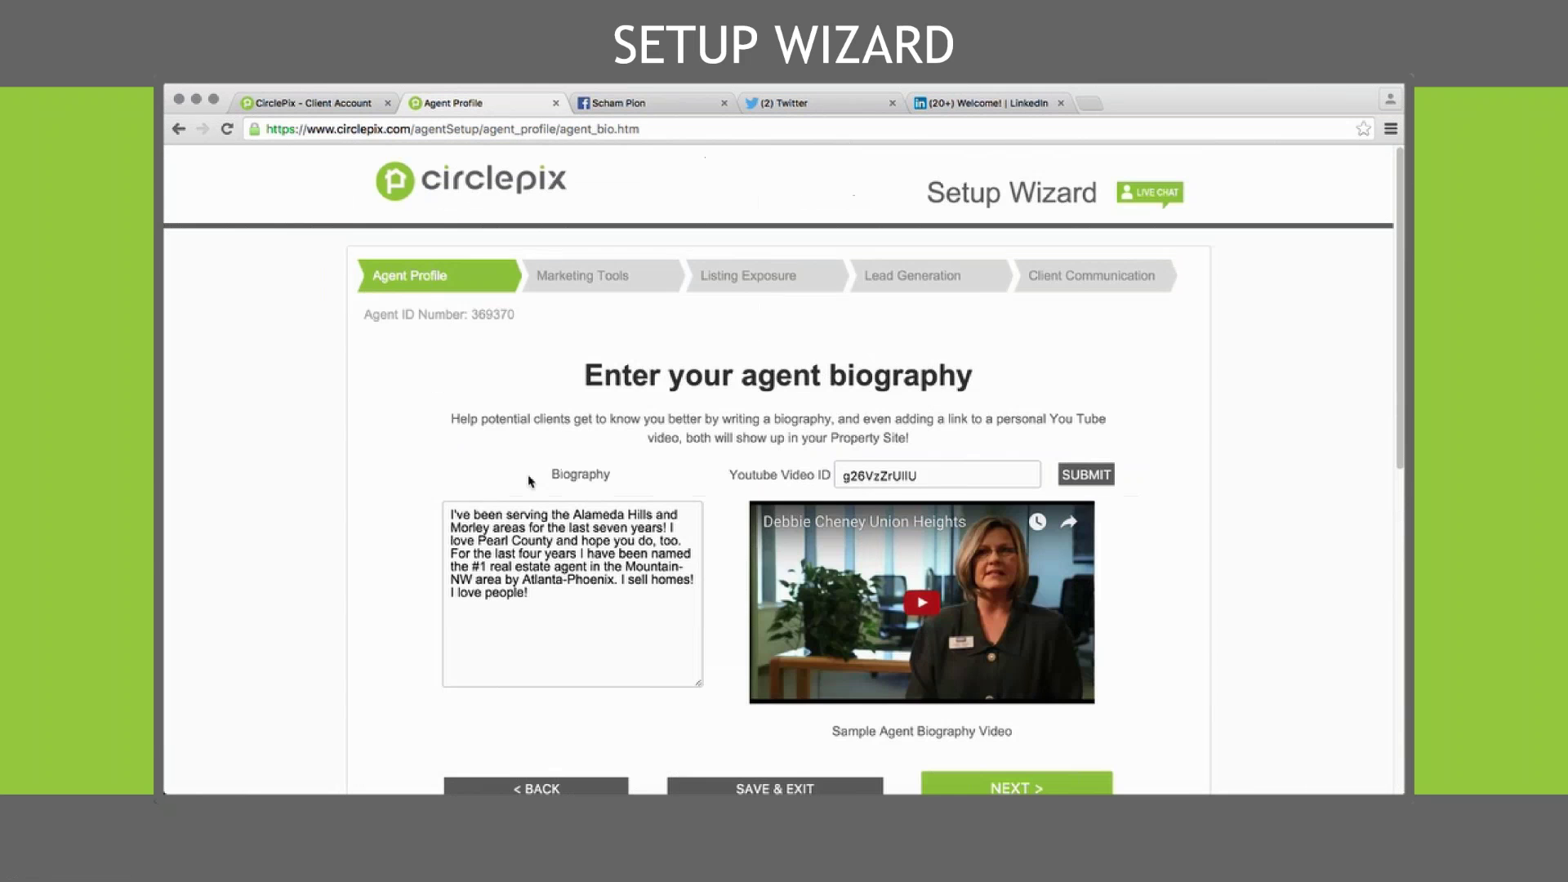
- Review the agent's biography text and the YouTube video ID on the biography page
triple_click(542, 585)
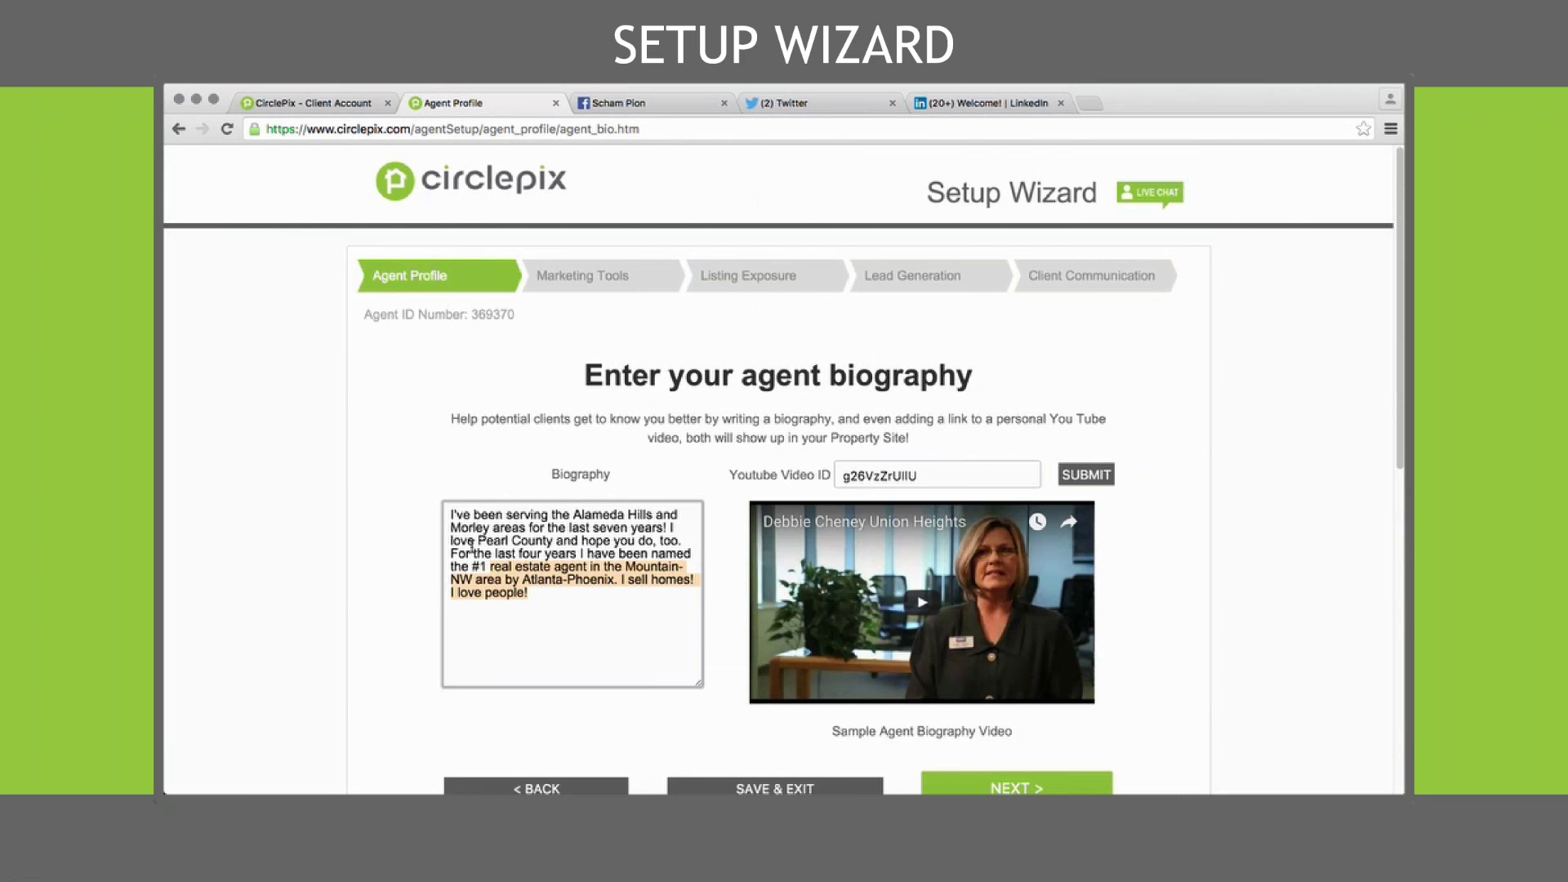
left_click(1201, 405)
left_click(937, 474)
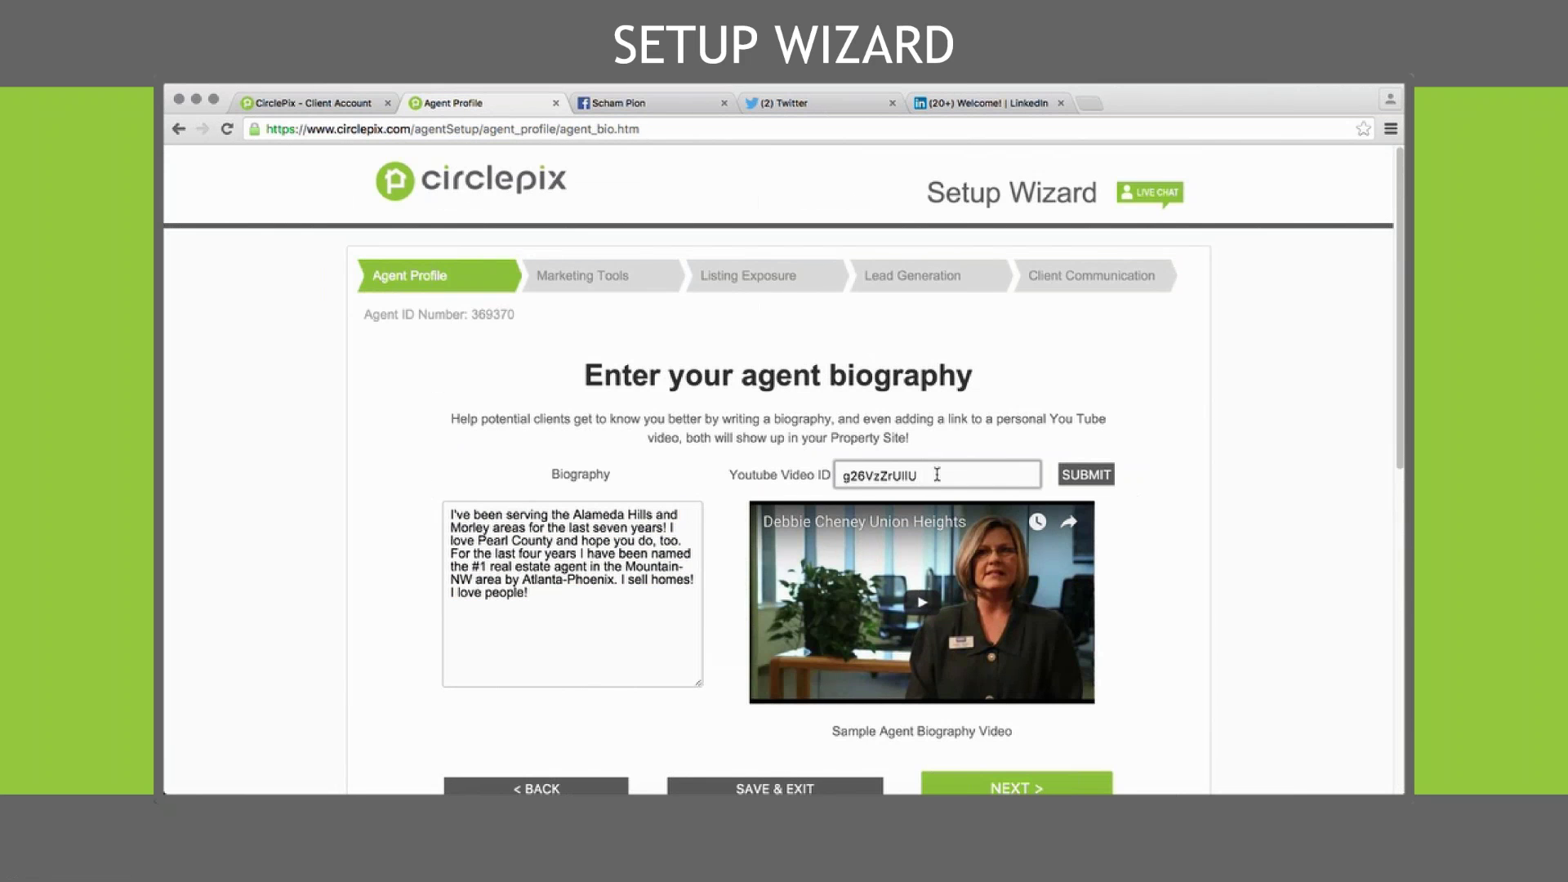
mouse_move(407, 749)
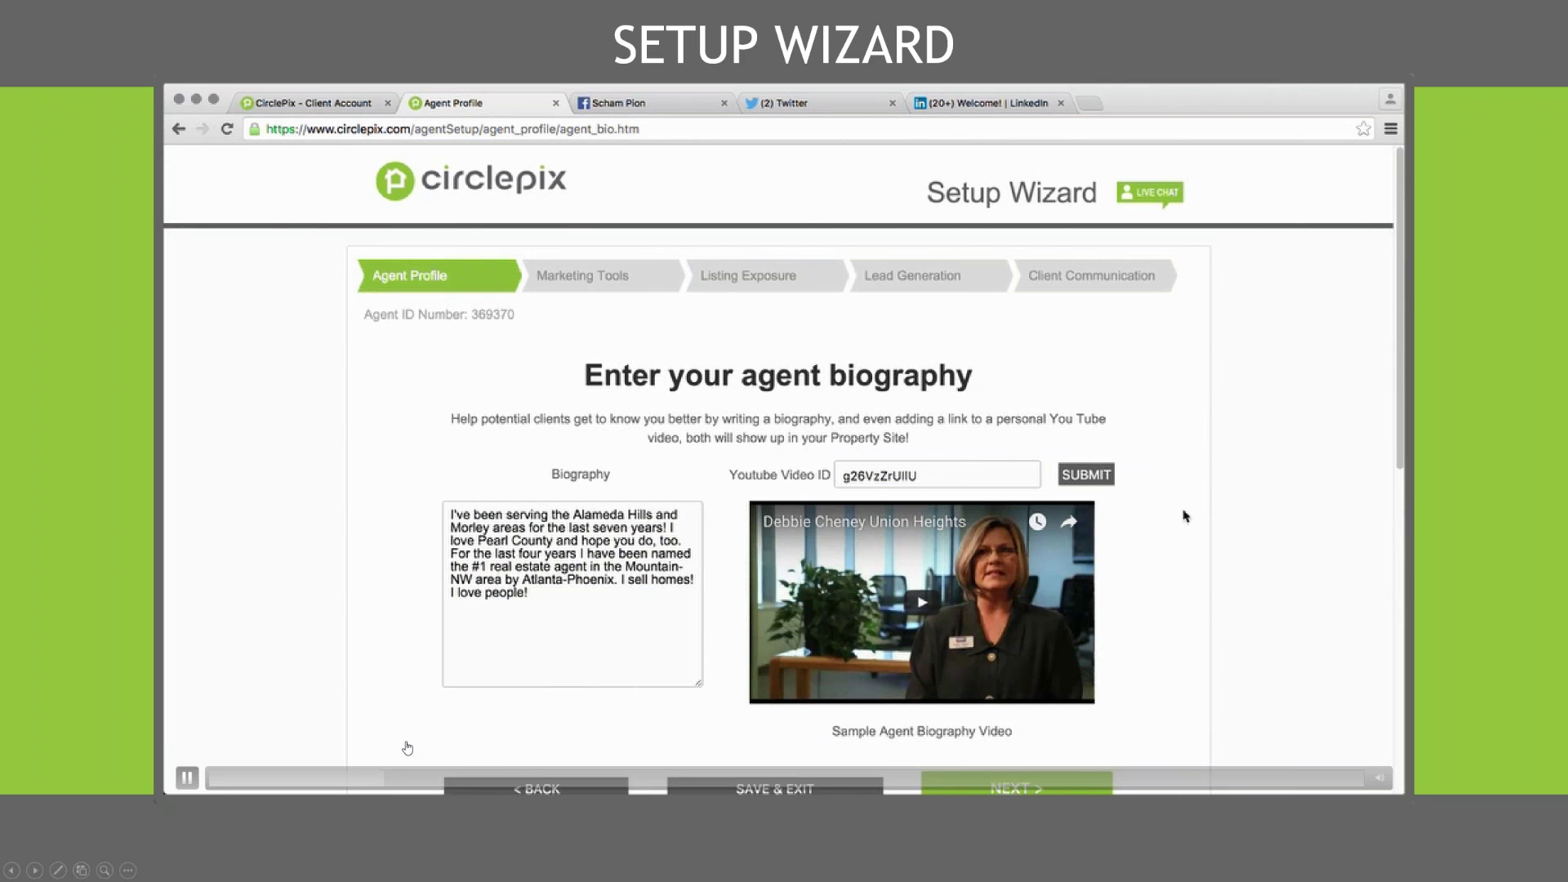
left_click(187, 778)
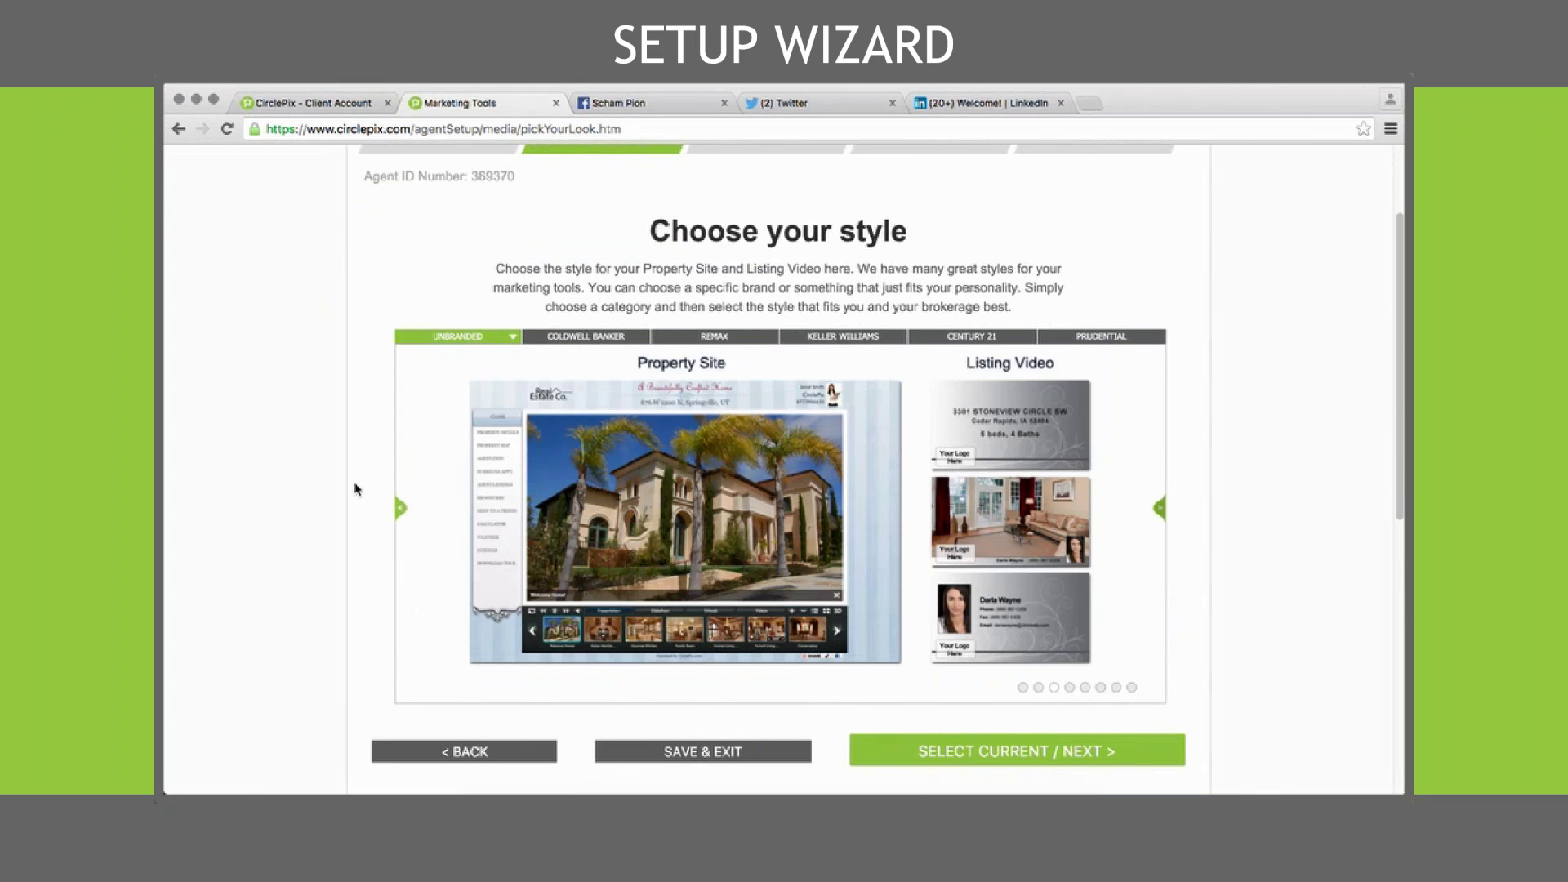
- Compare the property site and listing video styles across the brand categories and select the unbranded tan style with the dark blue background
left_click(398, 508)
left_click(399, 508)
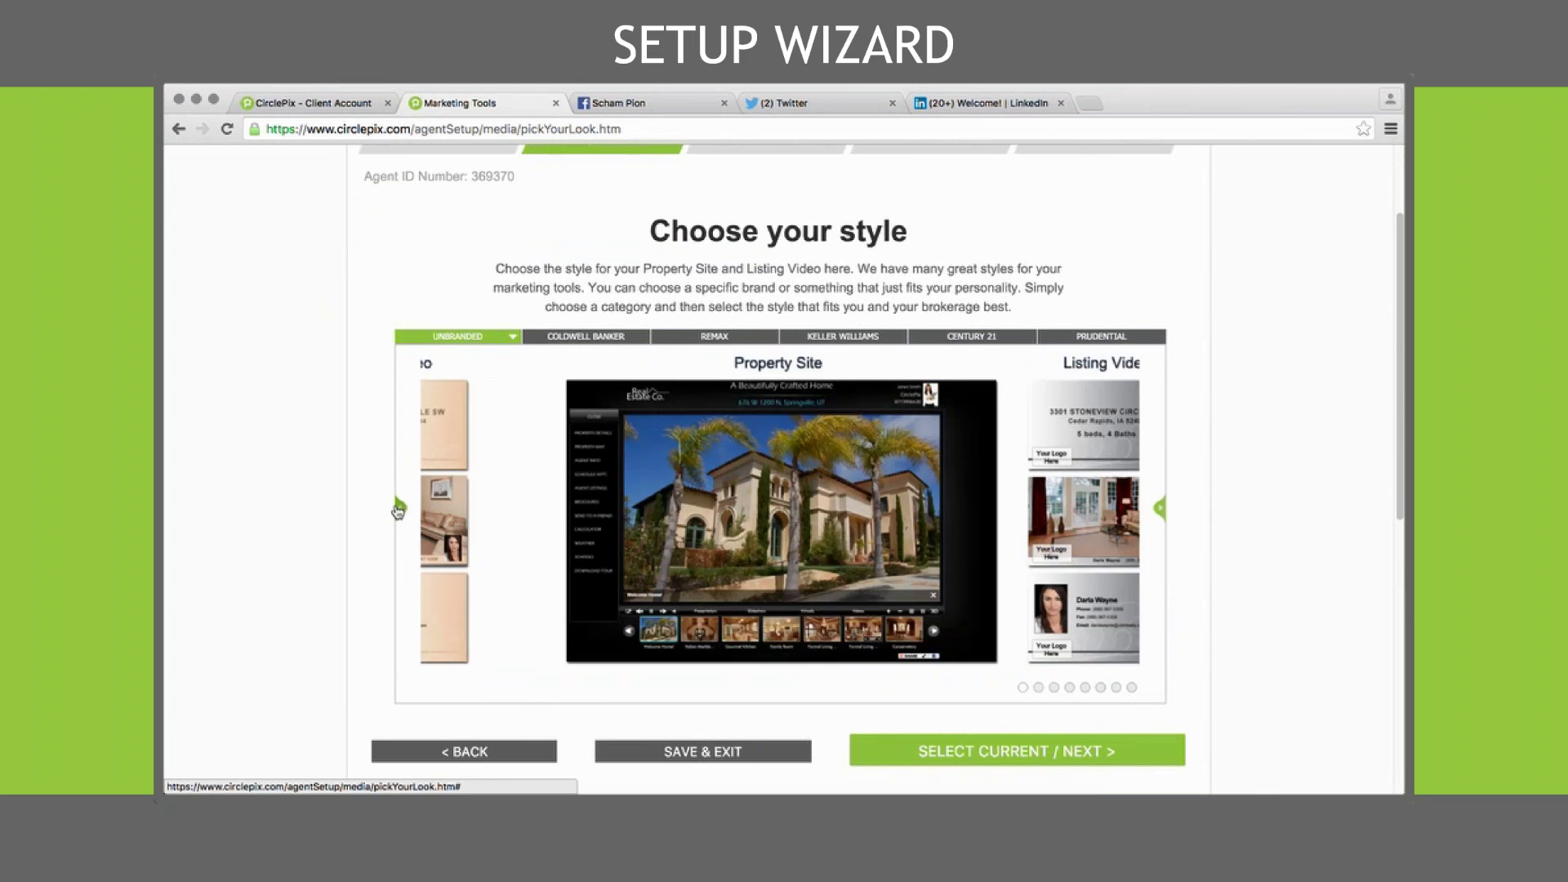
left_click(574, 343)
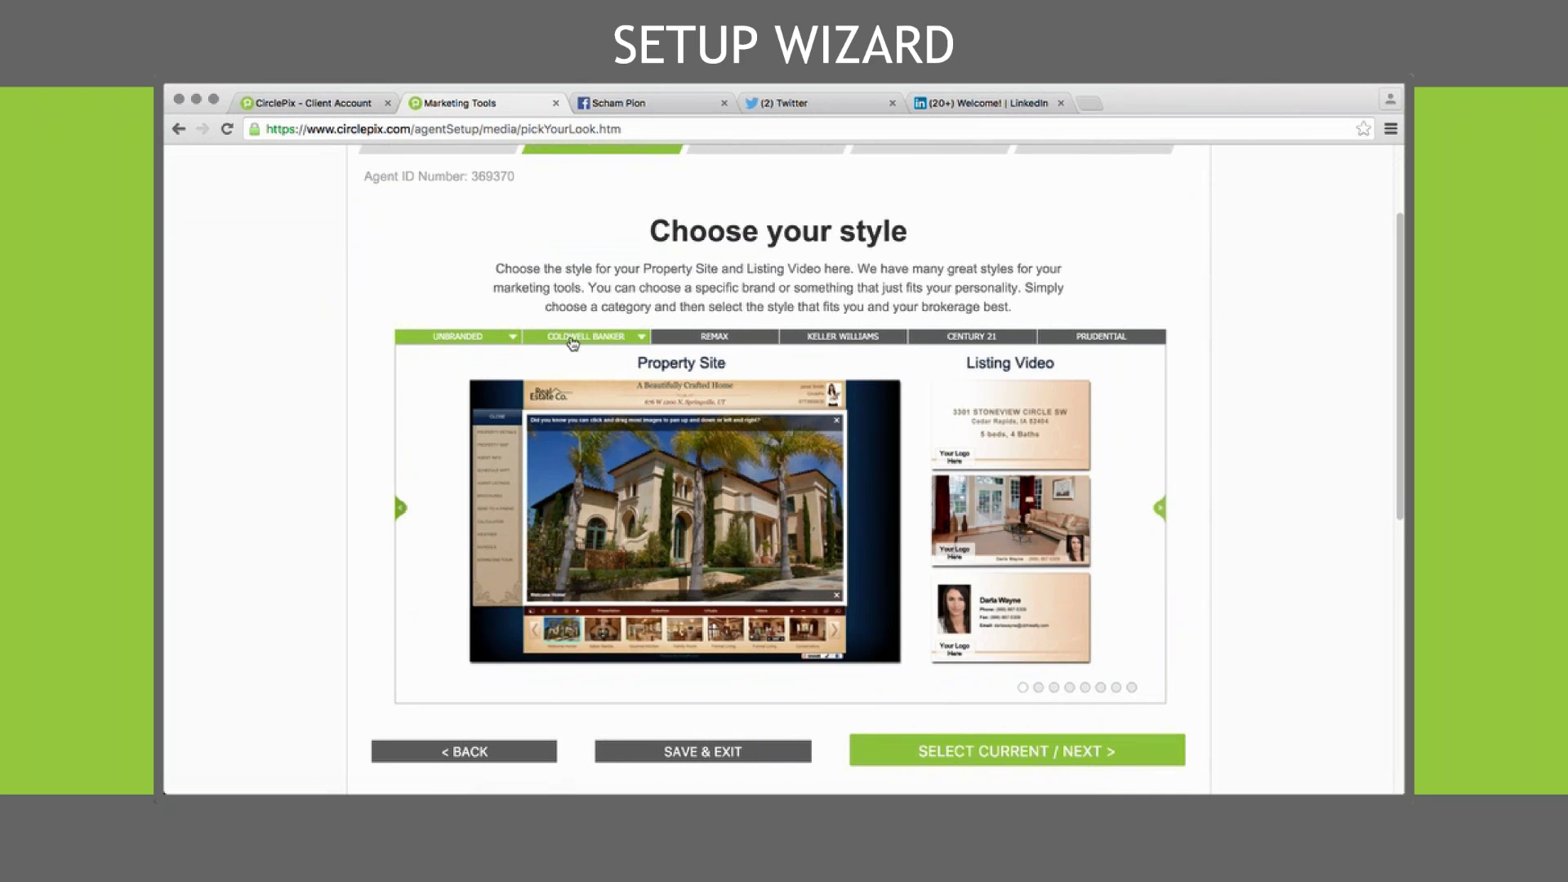
left_click(707, 341)
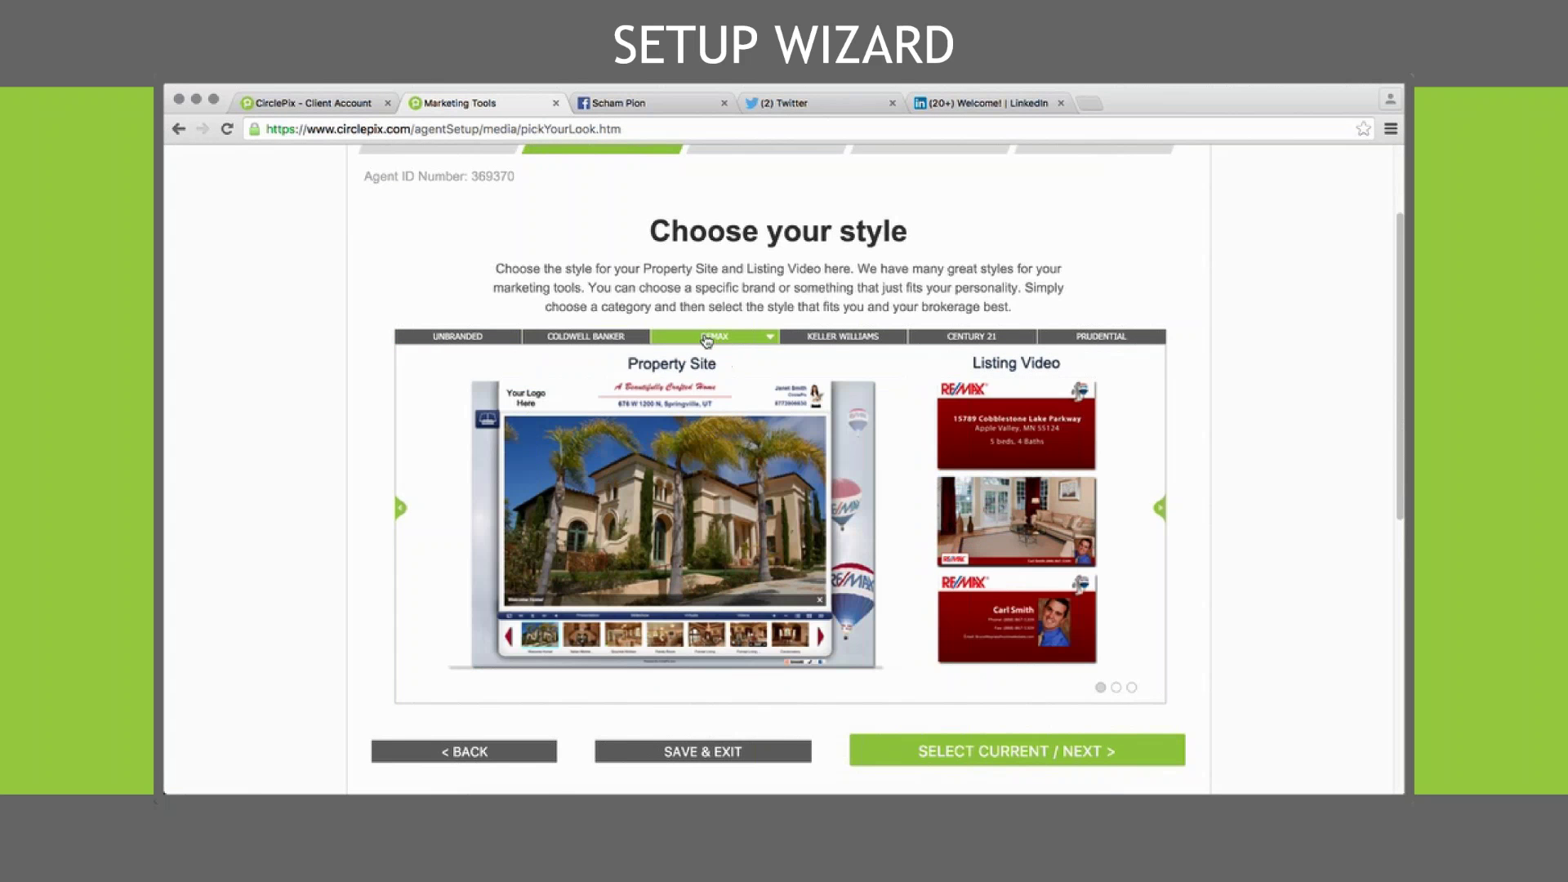
left_click(815, 341)
left_click(966, 343)
left_click(1089, 343)
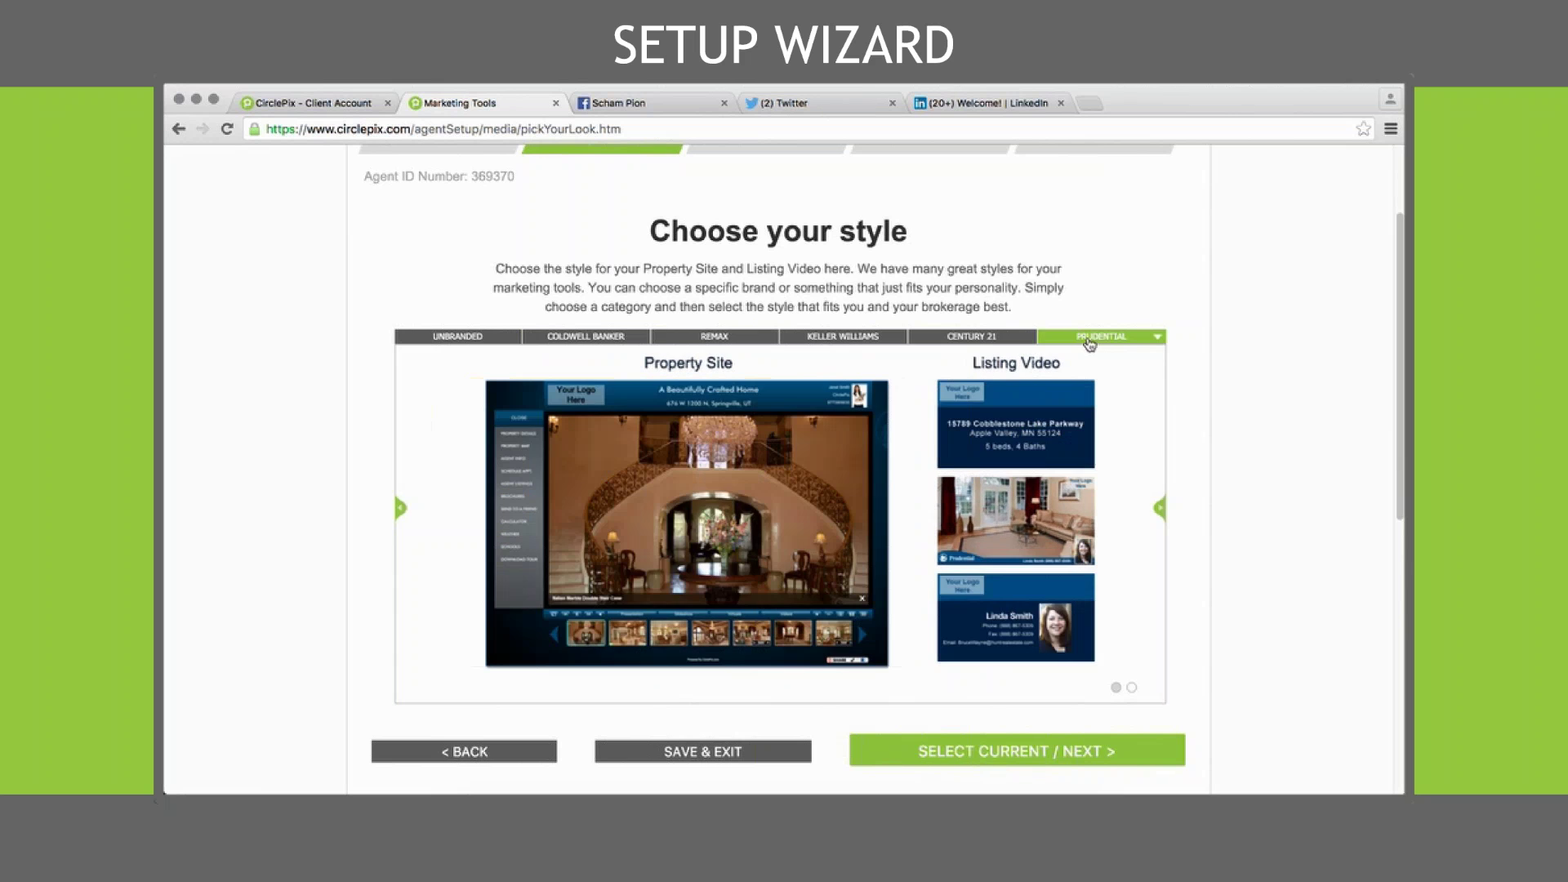
left_click(448, 339)
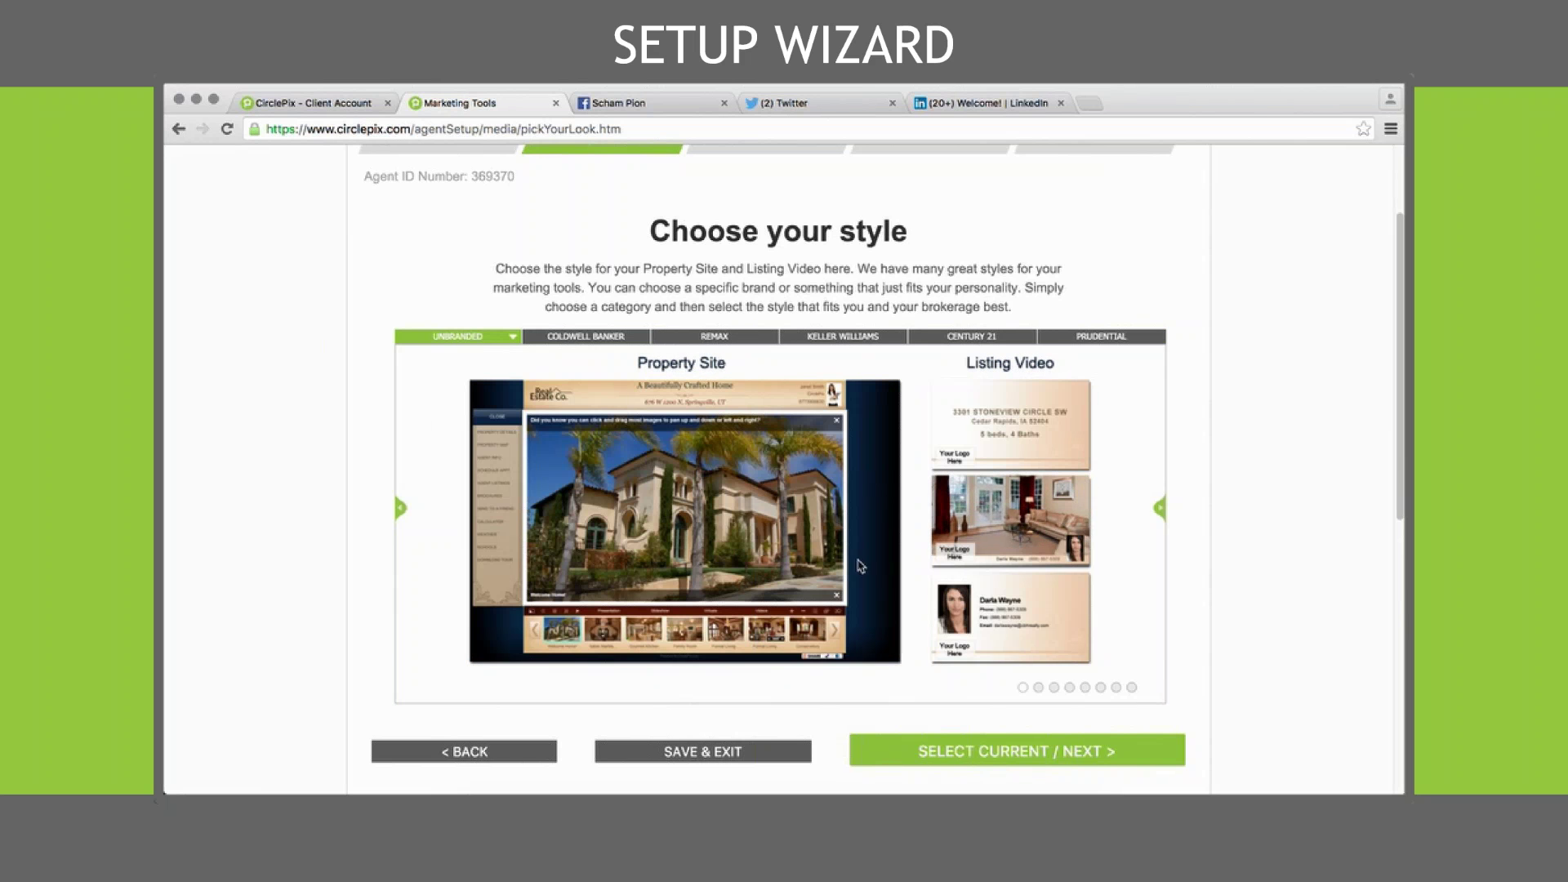
left_click(1011, 755)
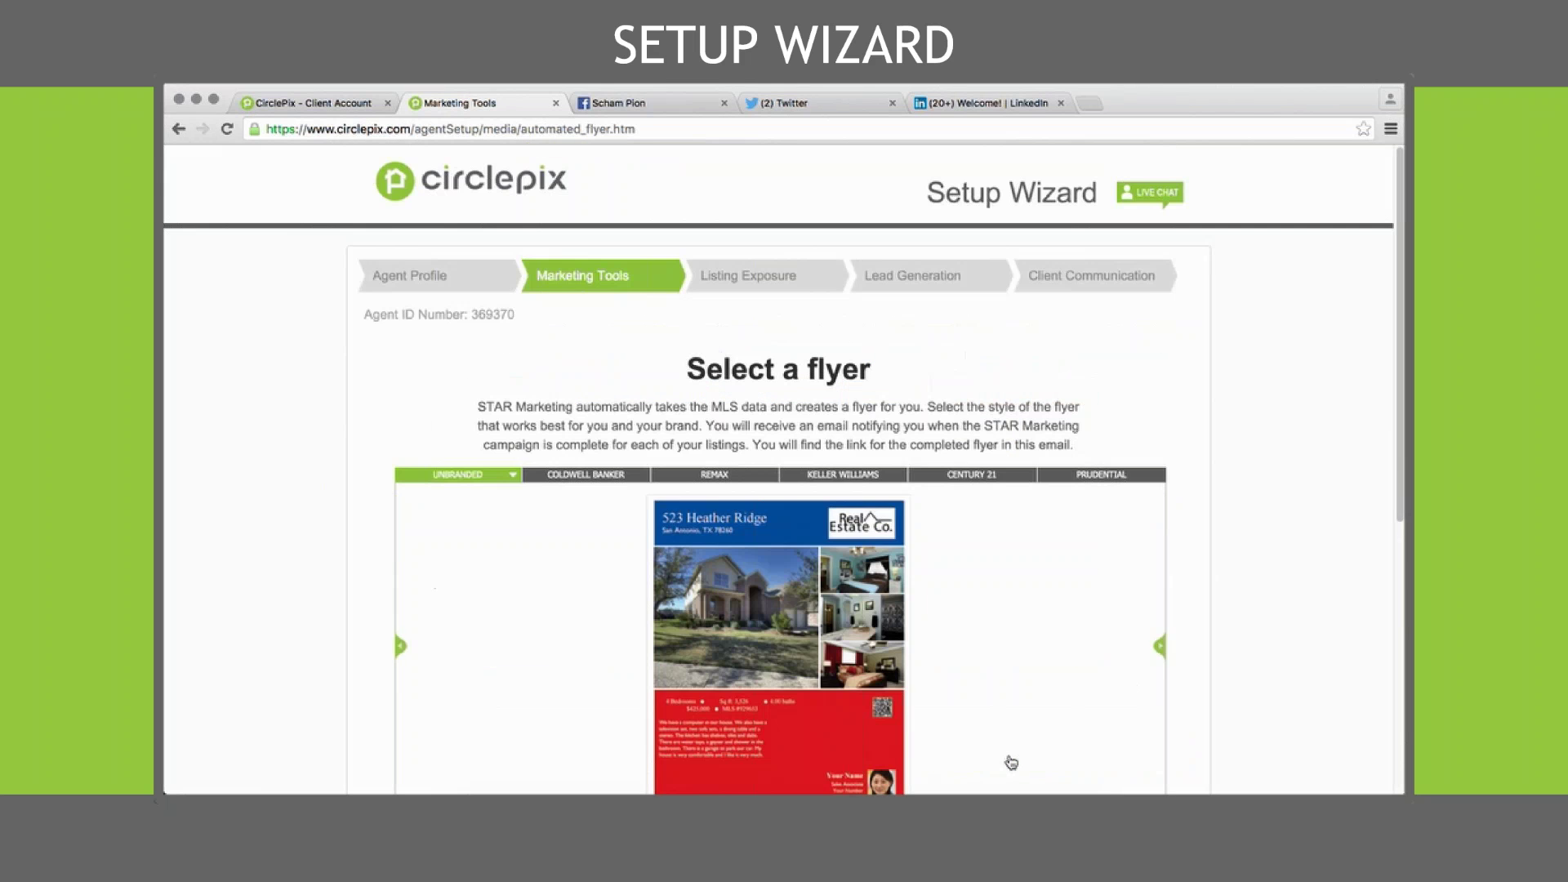
- Browse the unbranded flyer designs and select the one with the teal address header and green description block
scroll(1174, 474, "down", 3)
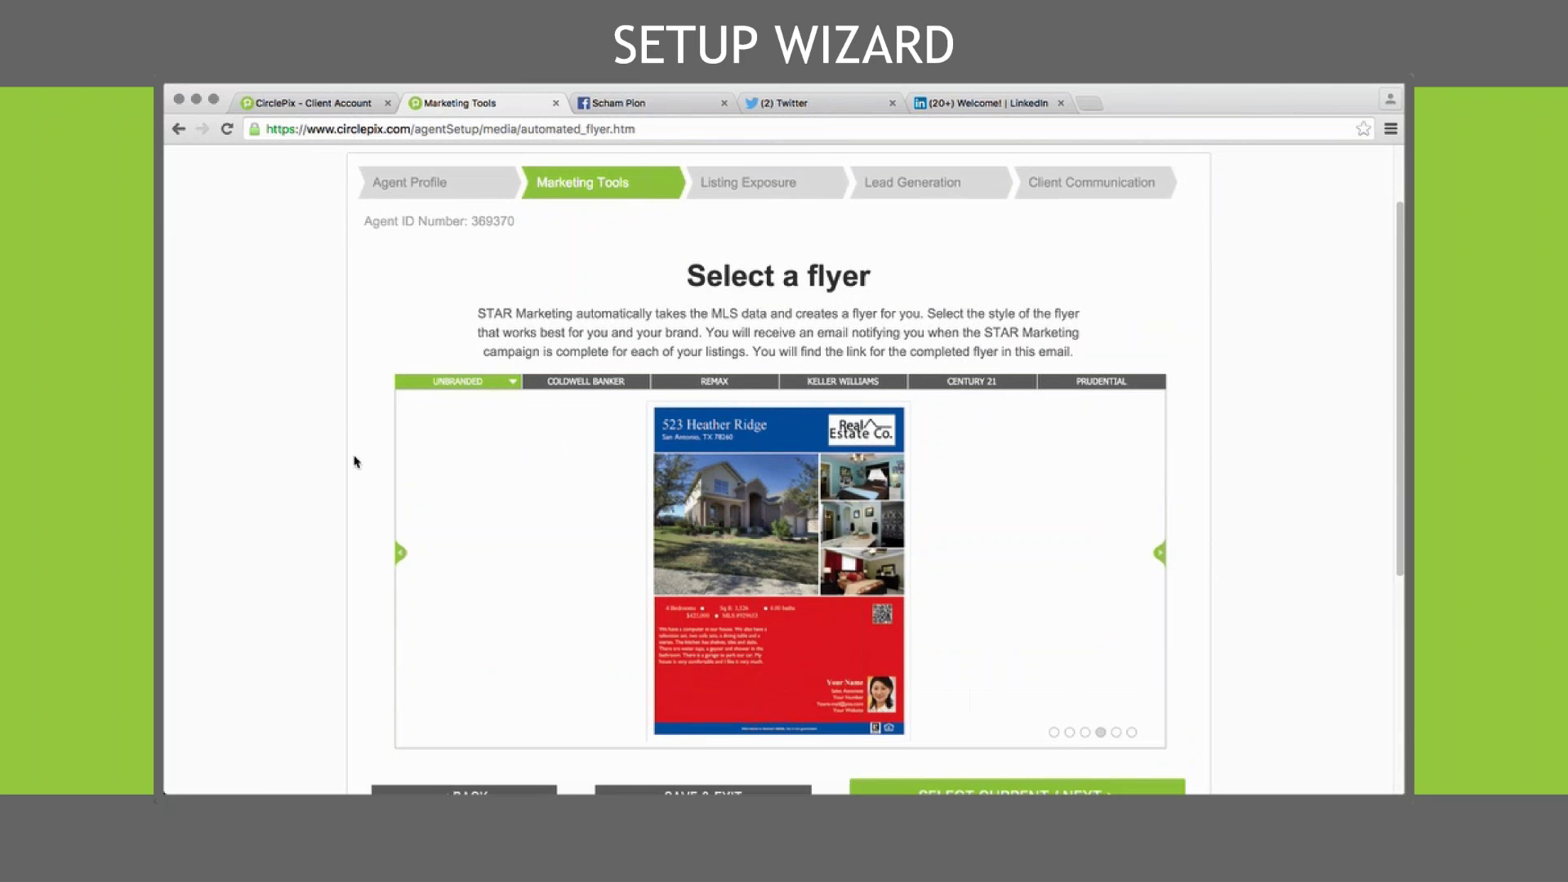
left_click(400, 554)
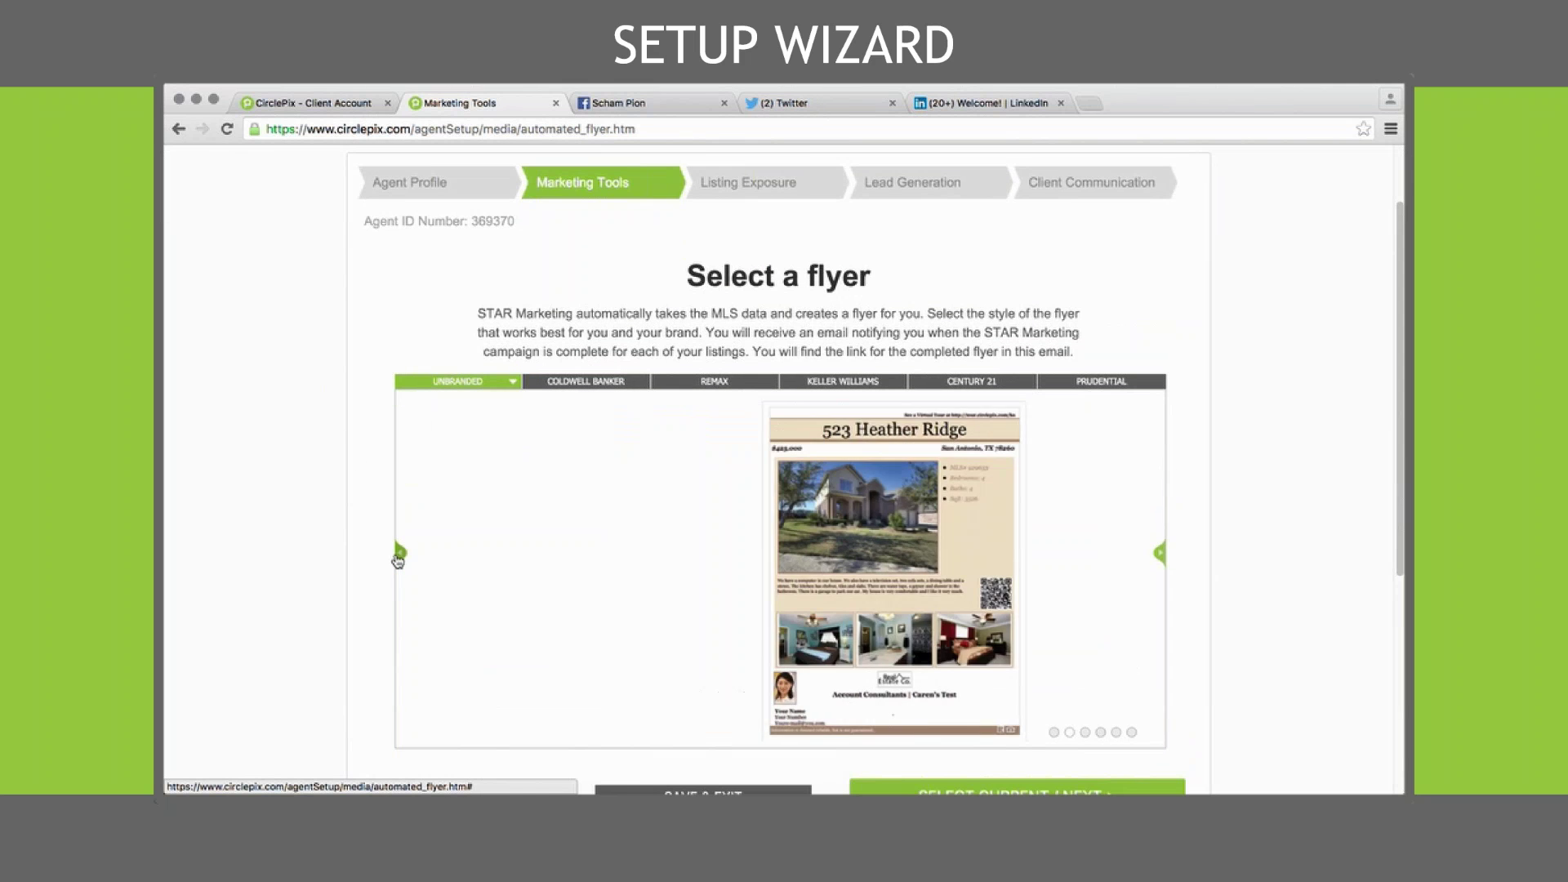
left_click(399, 554)
left_click(399, 554)
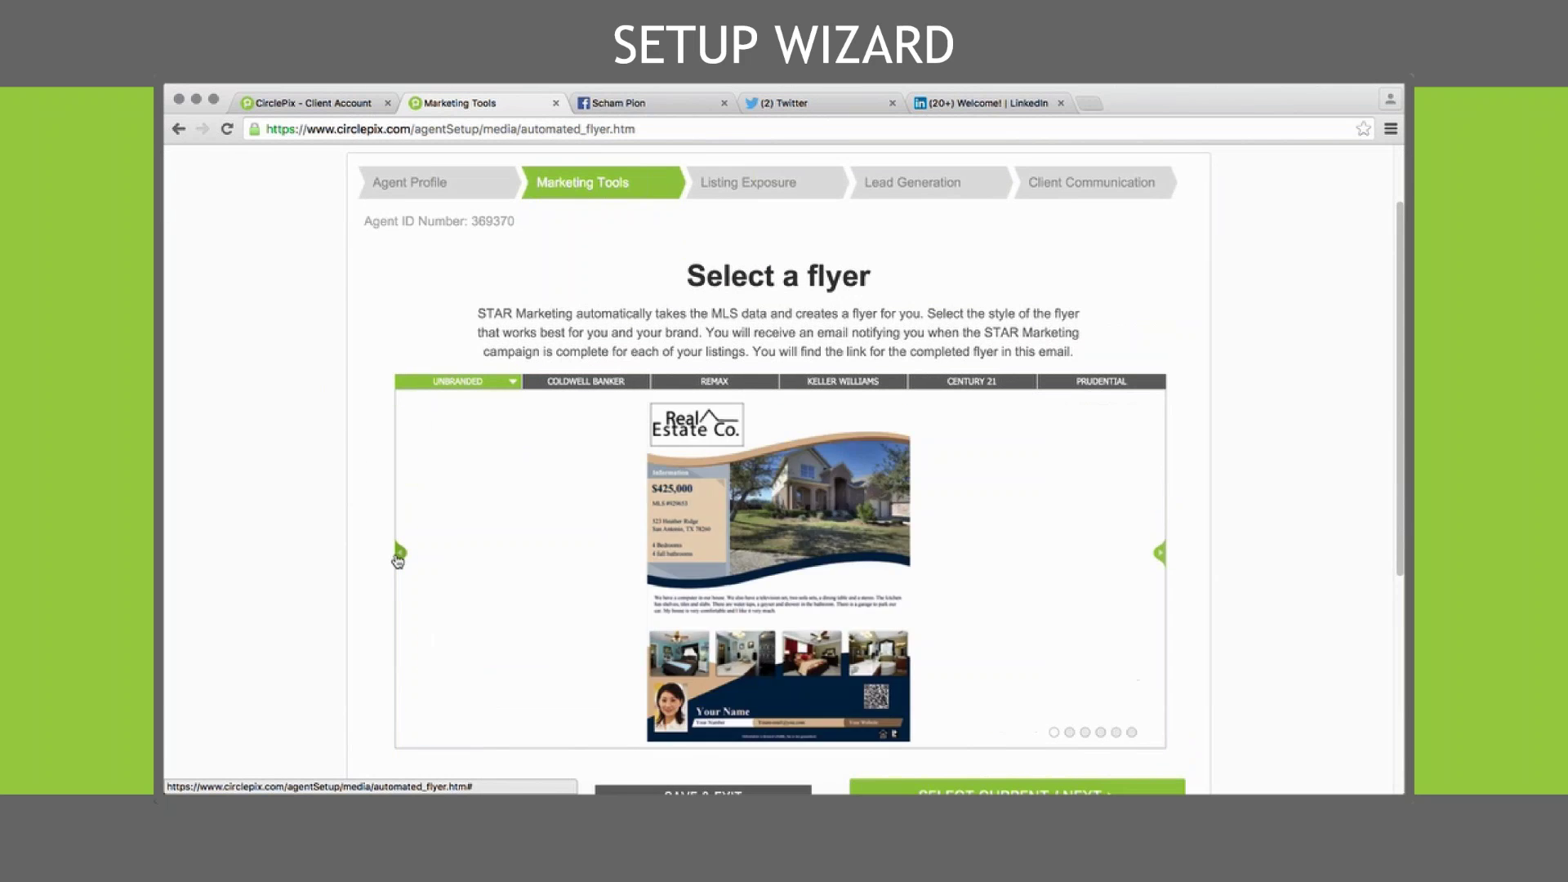
left_click(1160, 553)
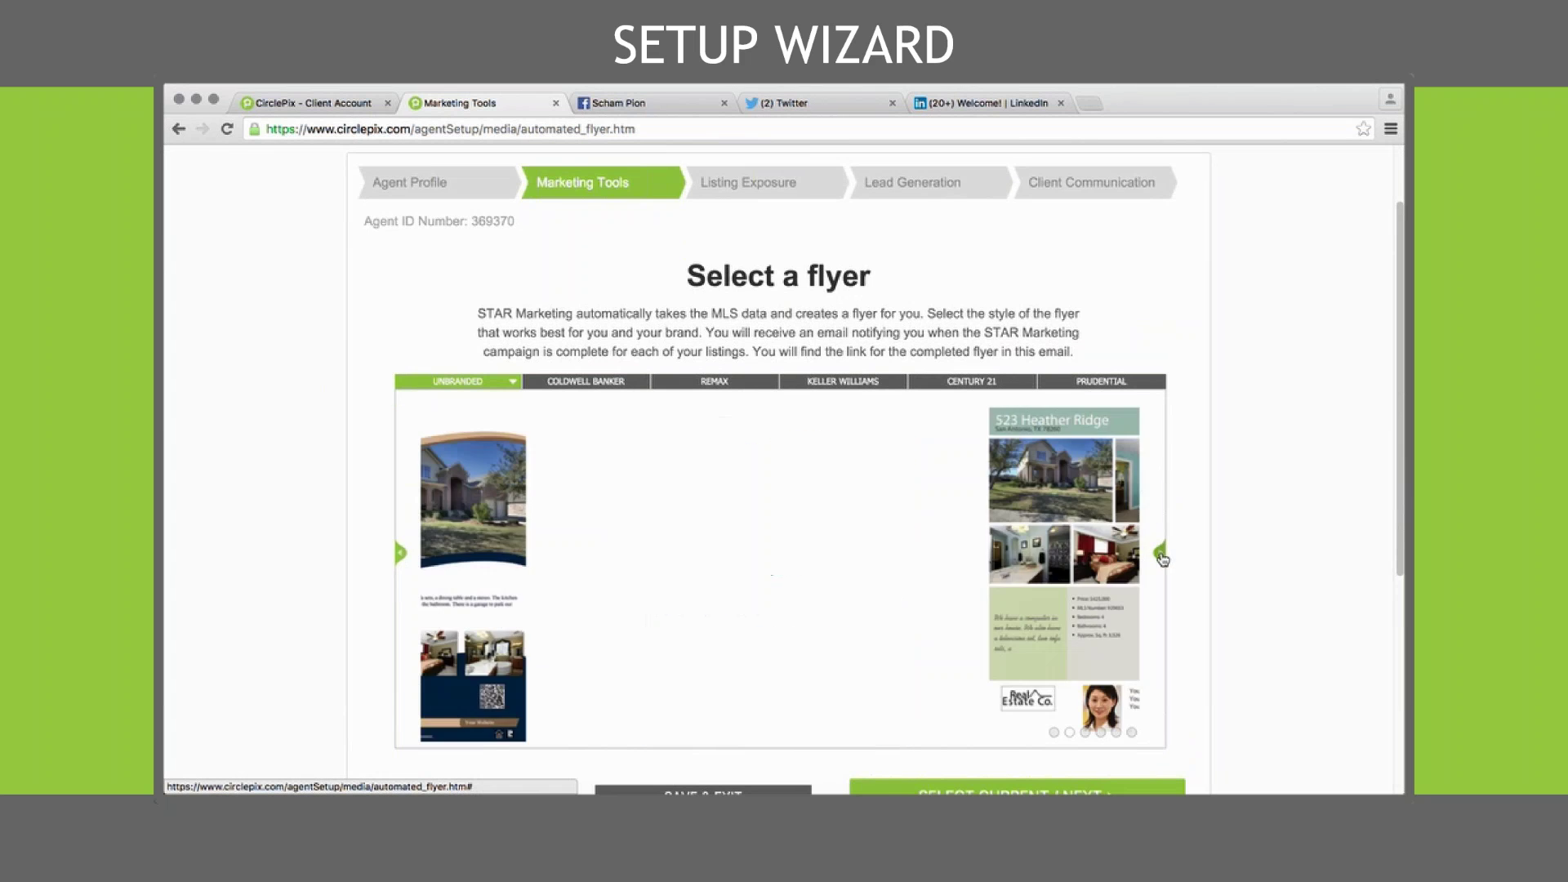
scroll(1191, 576, "down", 2)
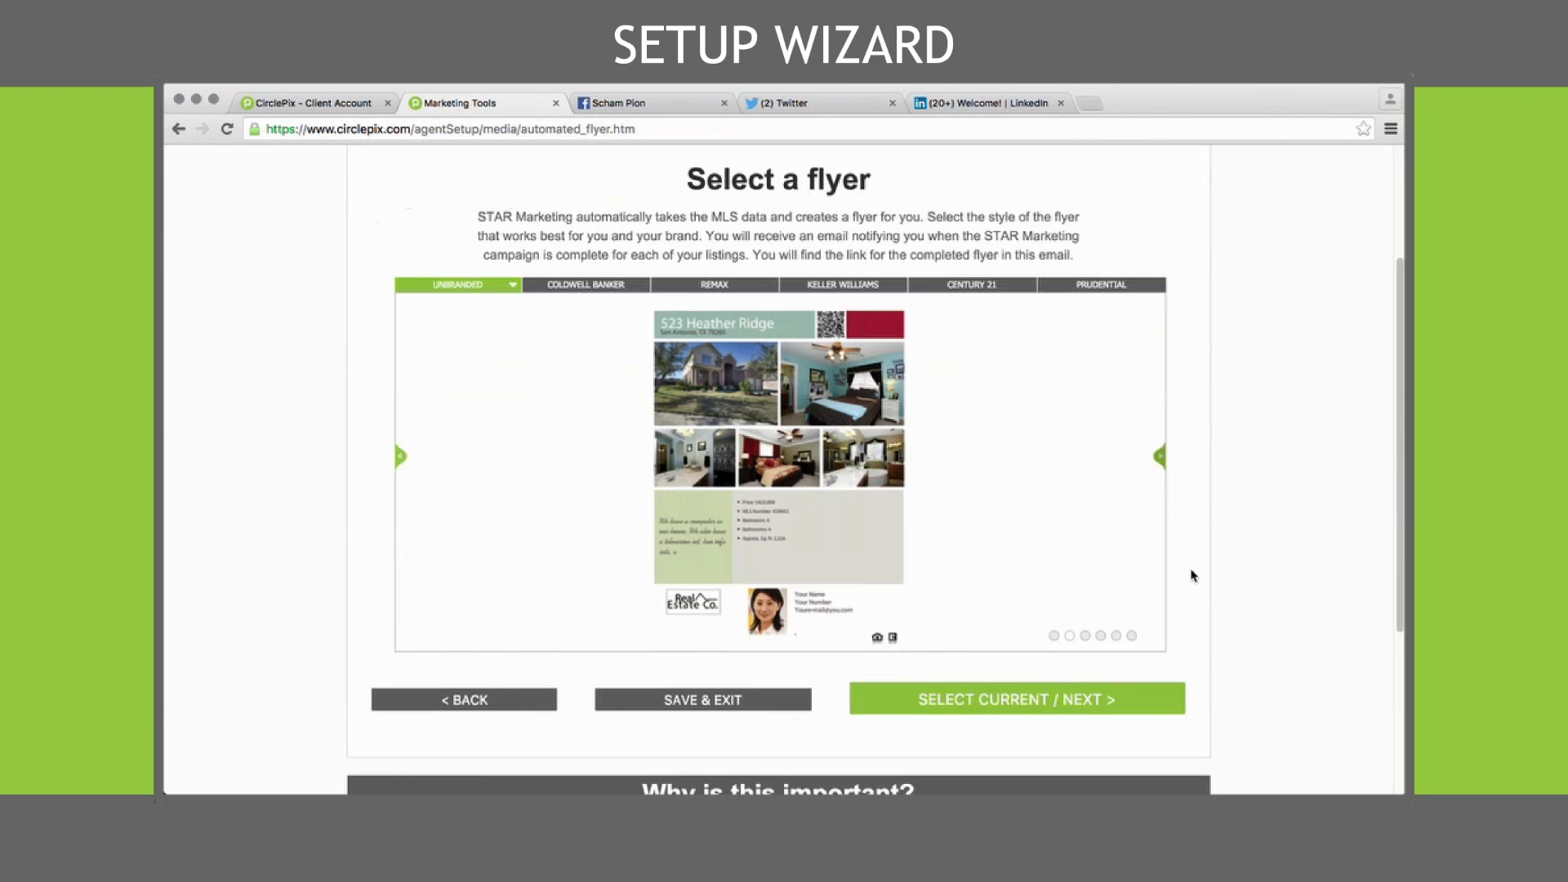
left_click(981, 705)
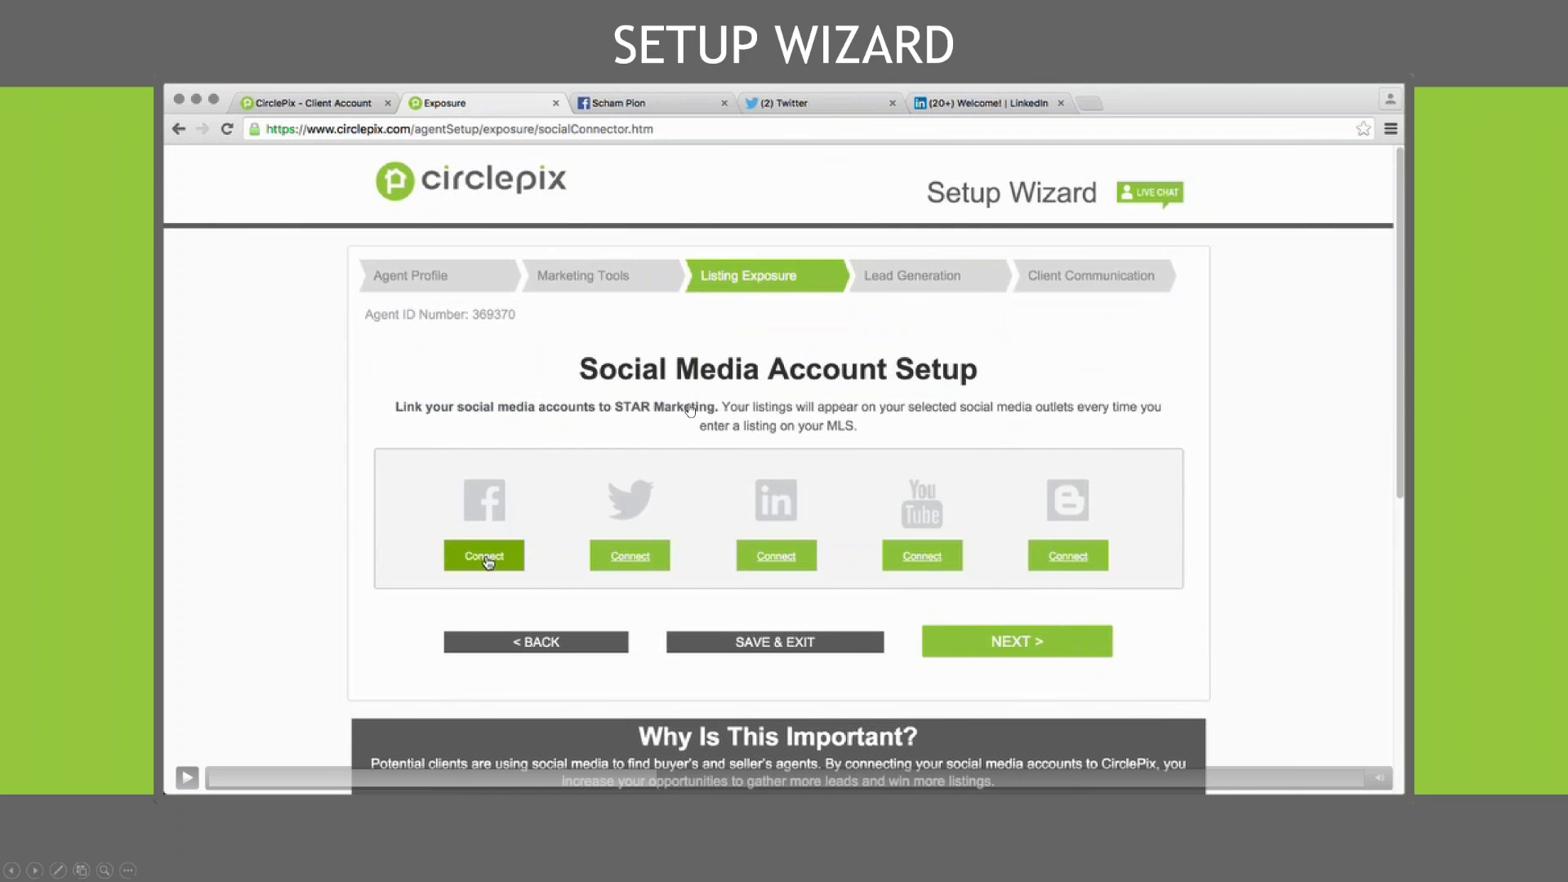
left_click(187, 780)
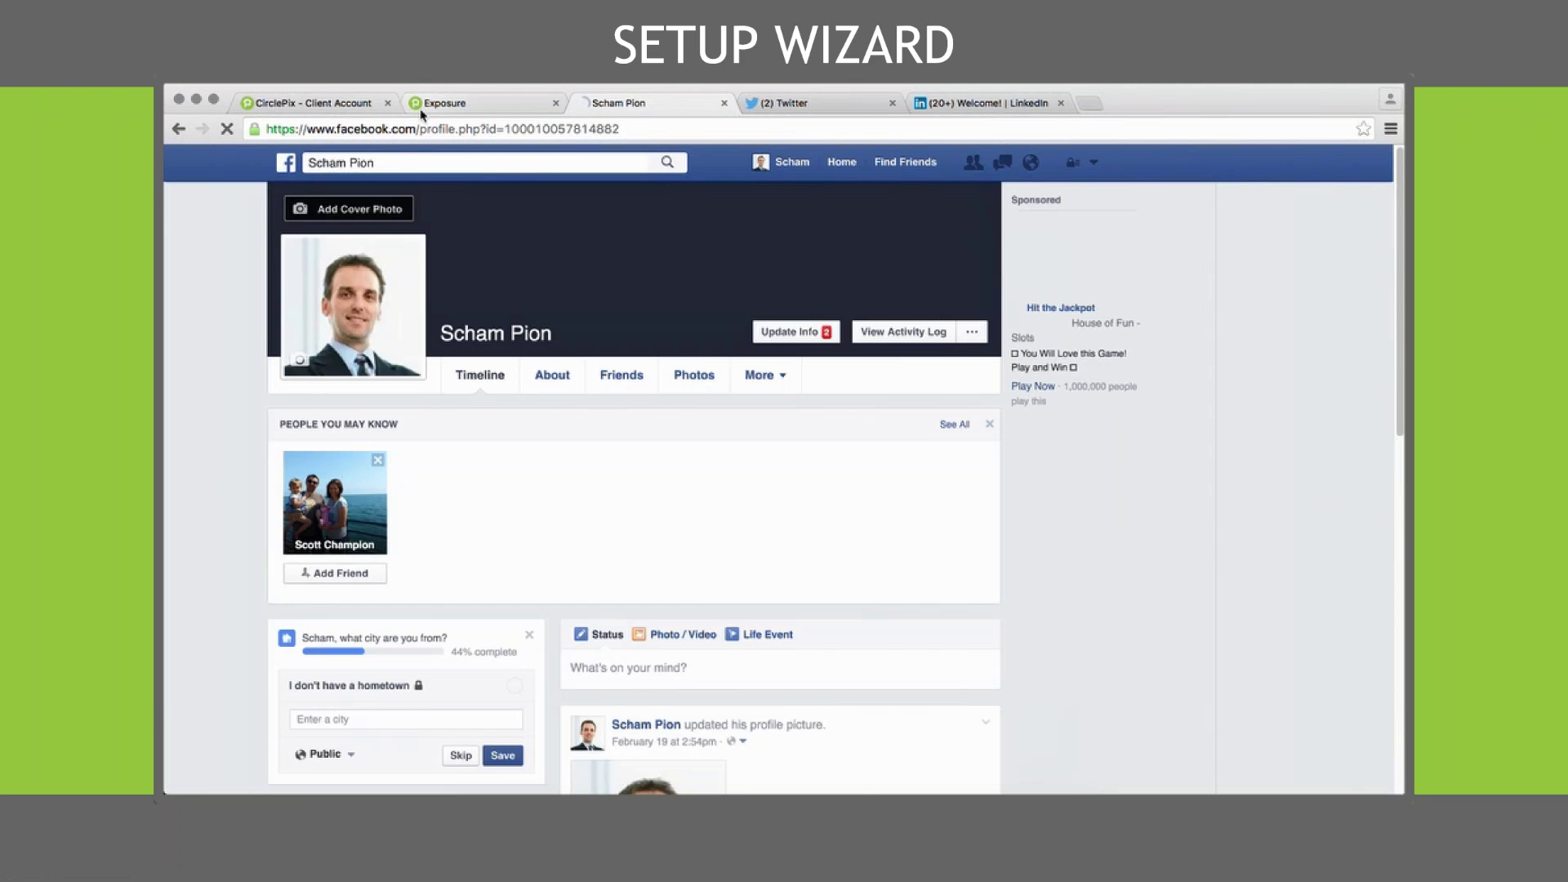
scroll(296, 480, "down", 2)
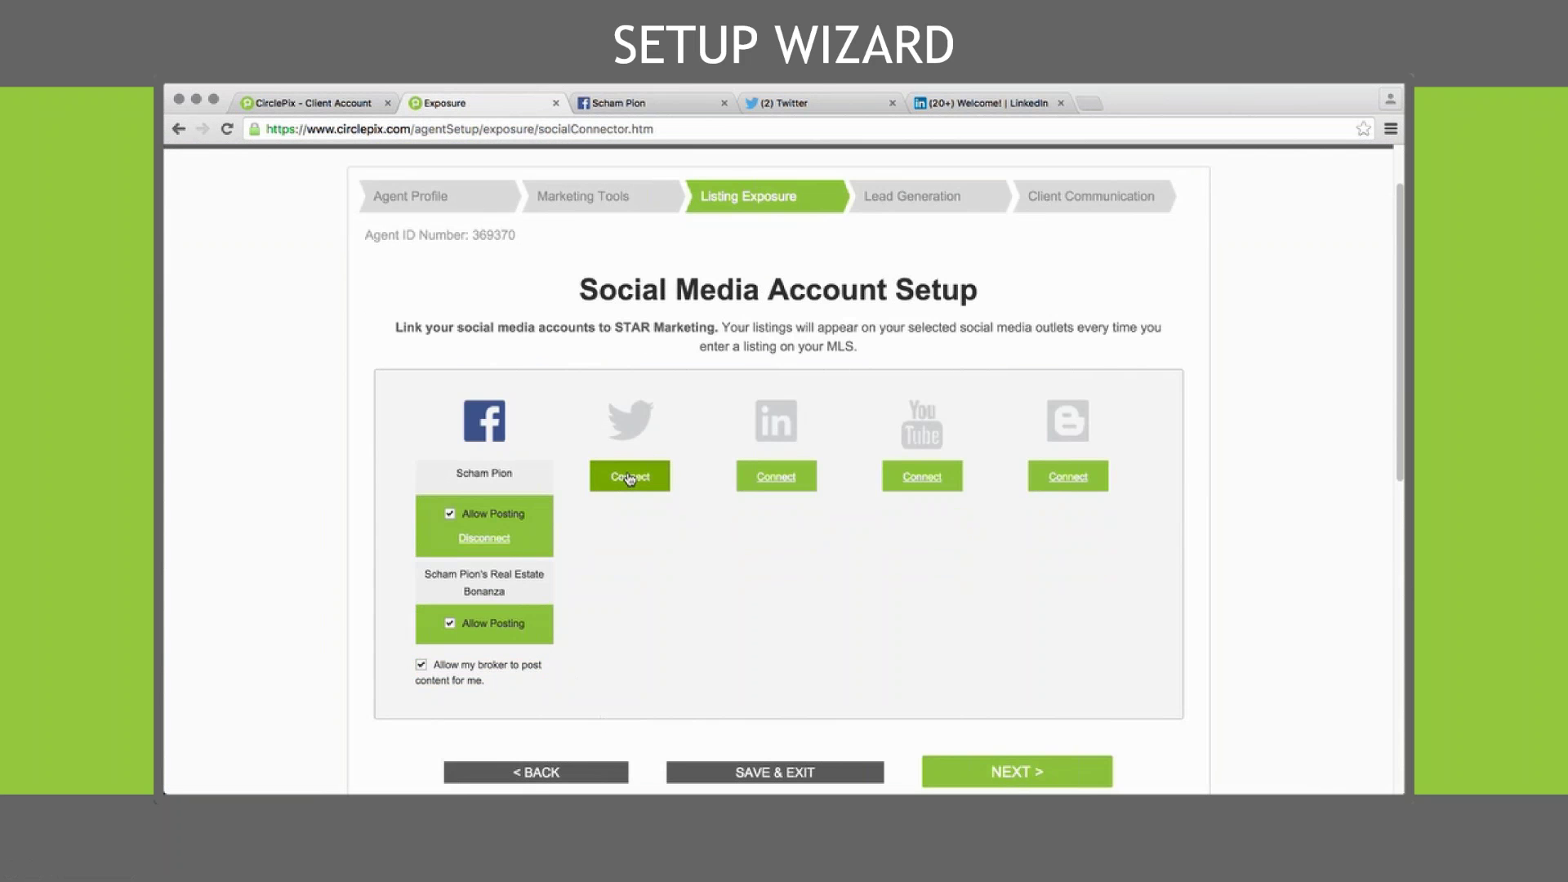
mouse_move(186, 791)
left_click(188, 780)
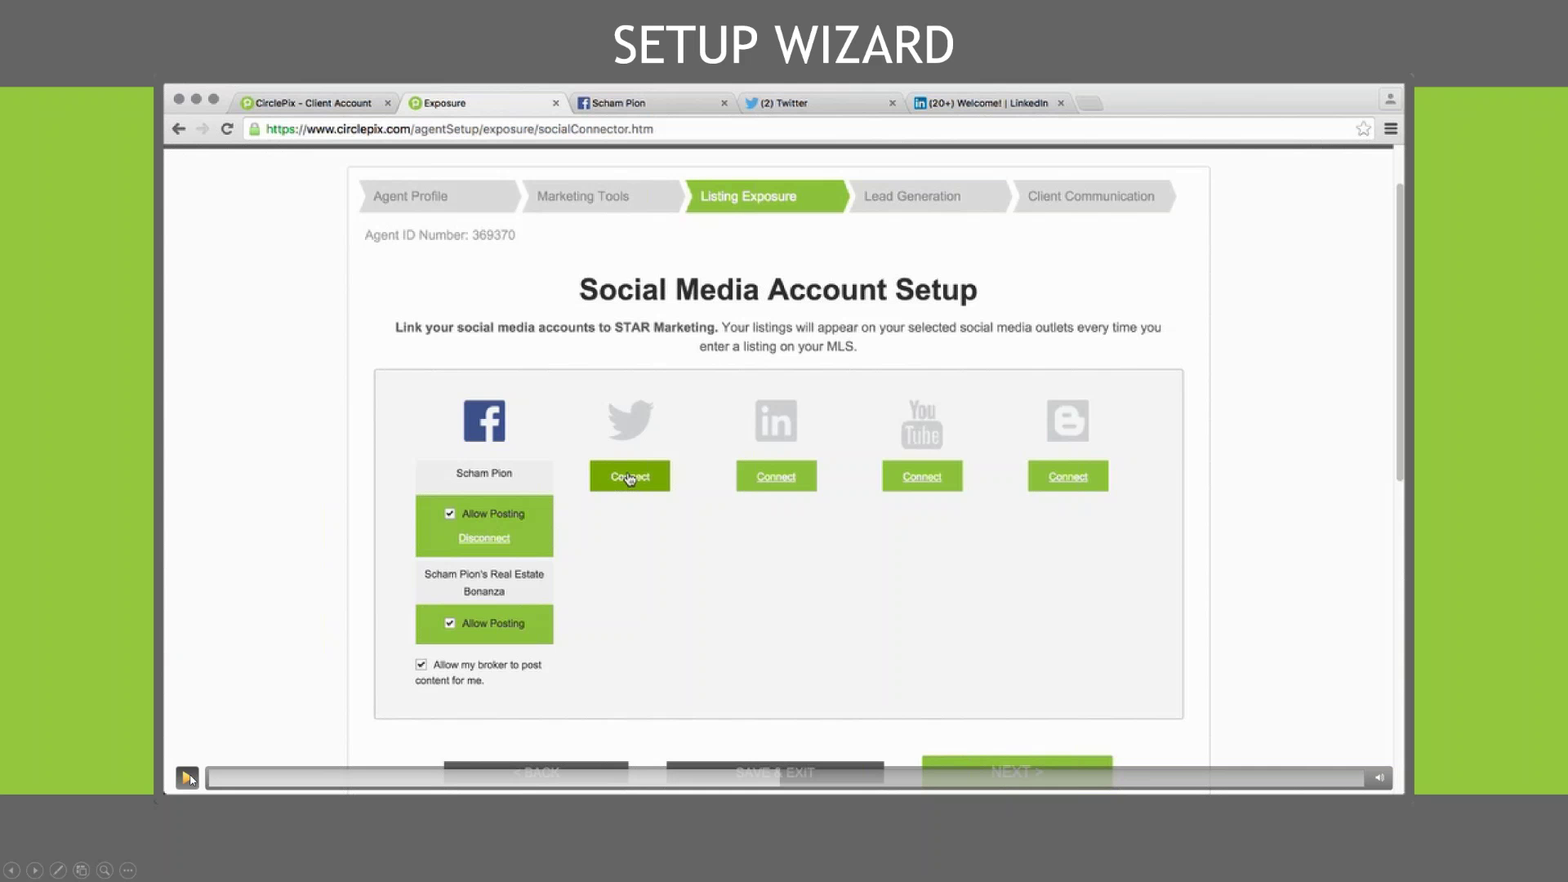
left_click(187, 778)
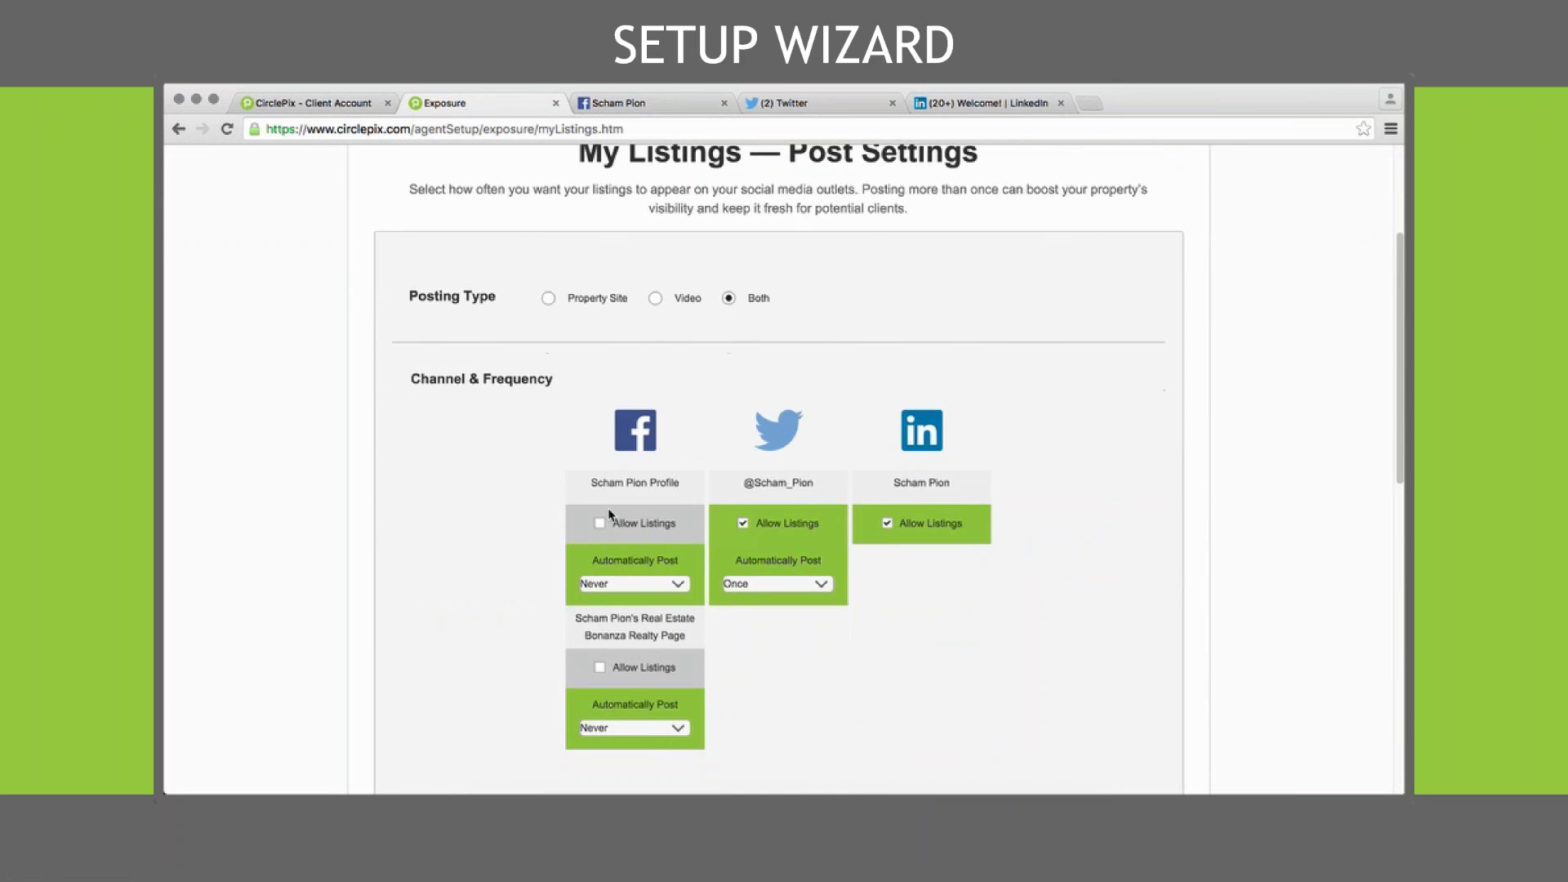
- Allow listings on the Facebook profile and set its automatic posting frequency to Weekly
left_click(601, 524)
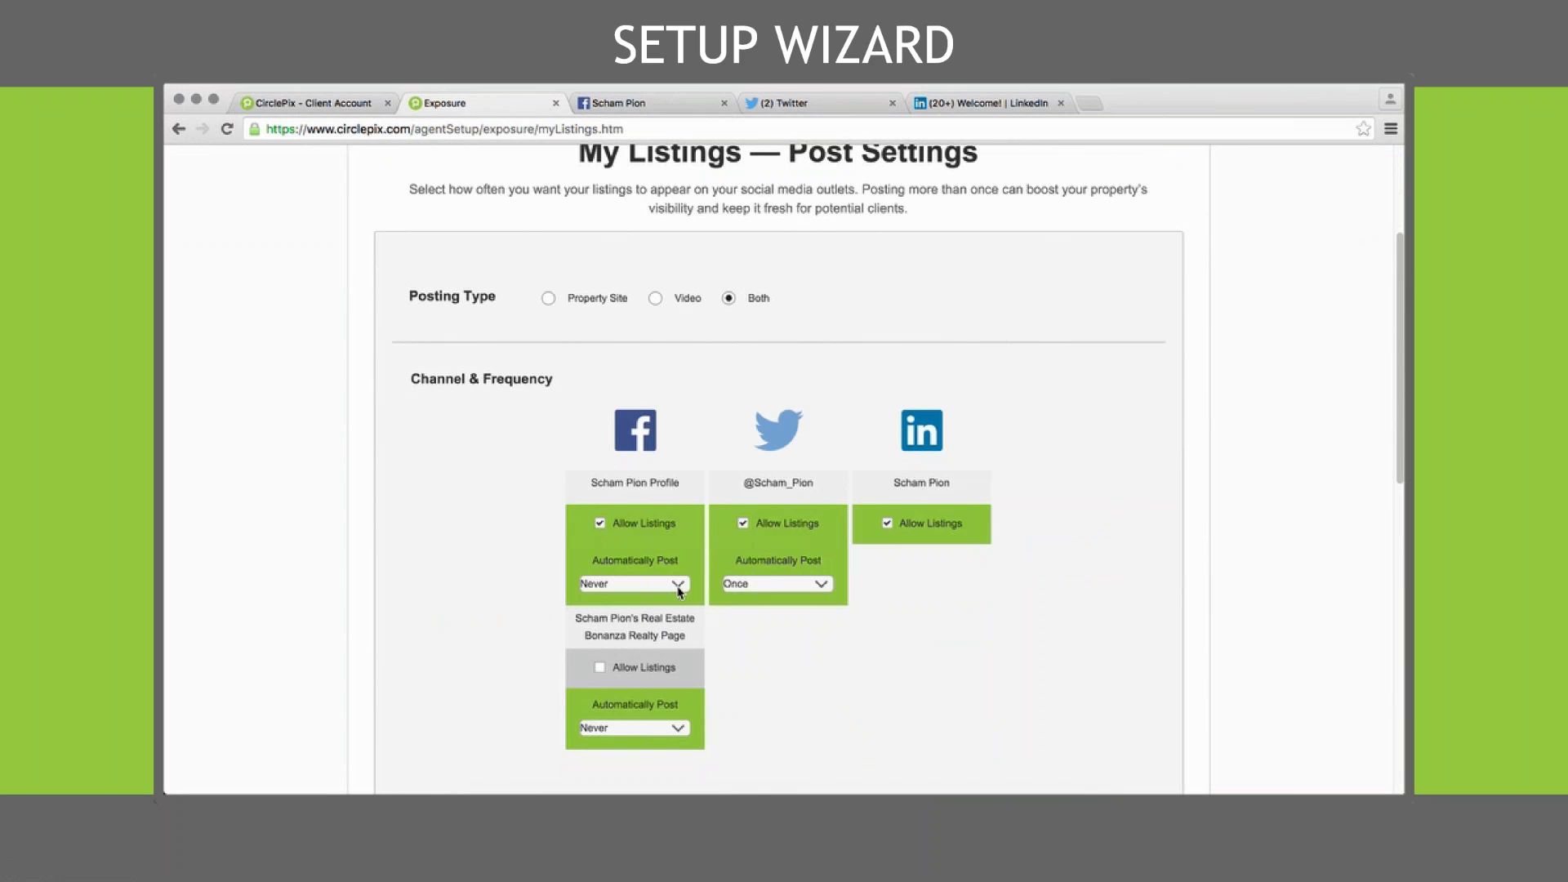
left_click(680, 585)
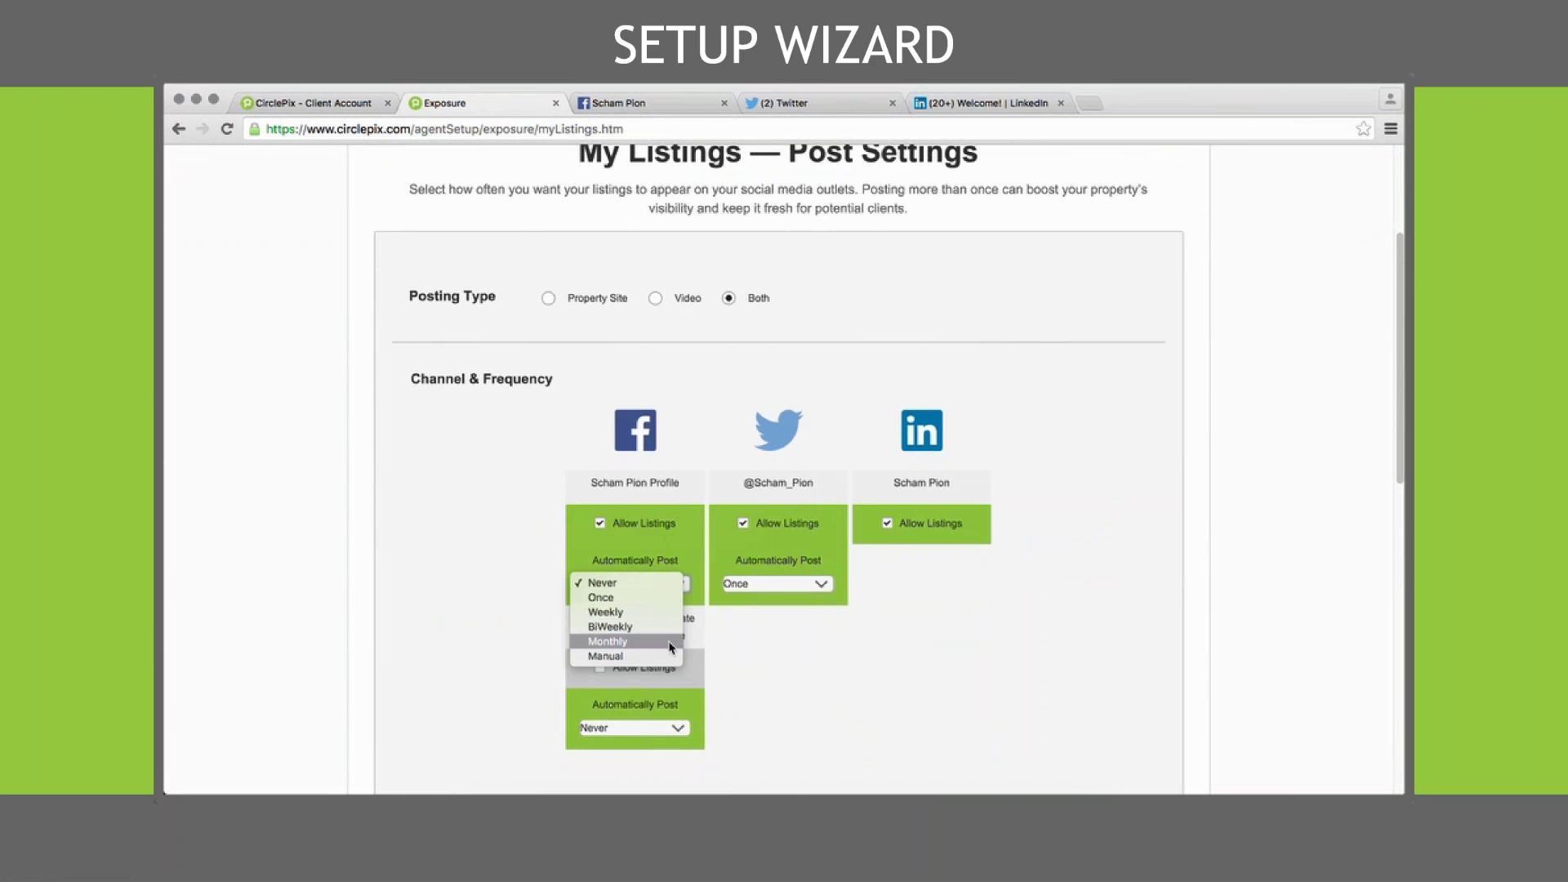
left_click(668, 619)
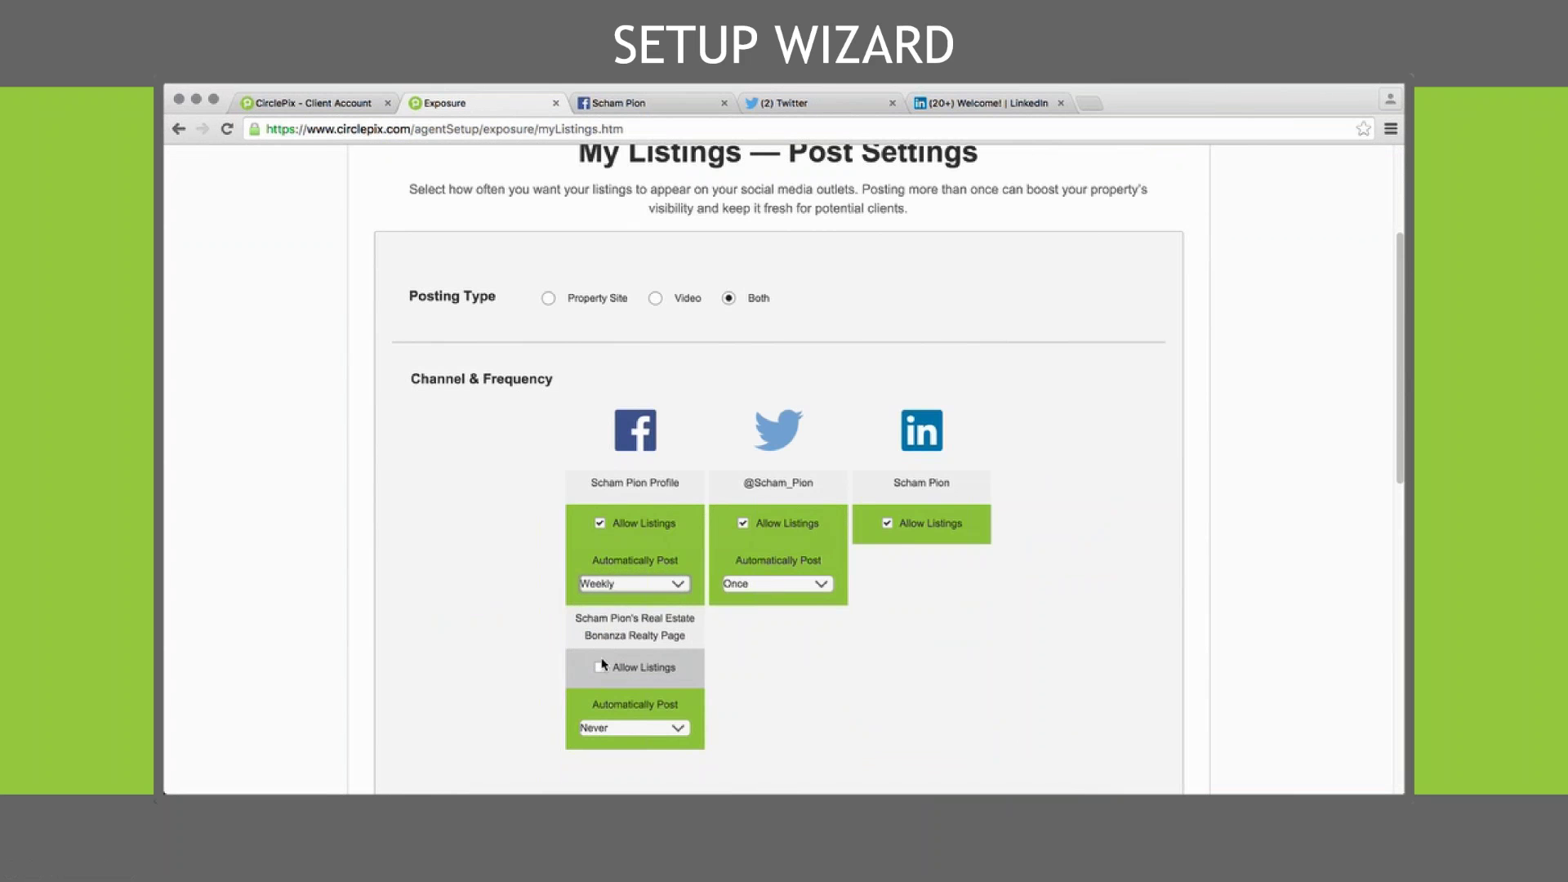
- Allow listings on the Facebook realty page and set its automatic posting frequency to BiWeekly
left_click(600, 667)
left_click(675, 730)
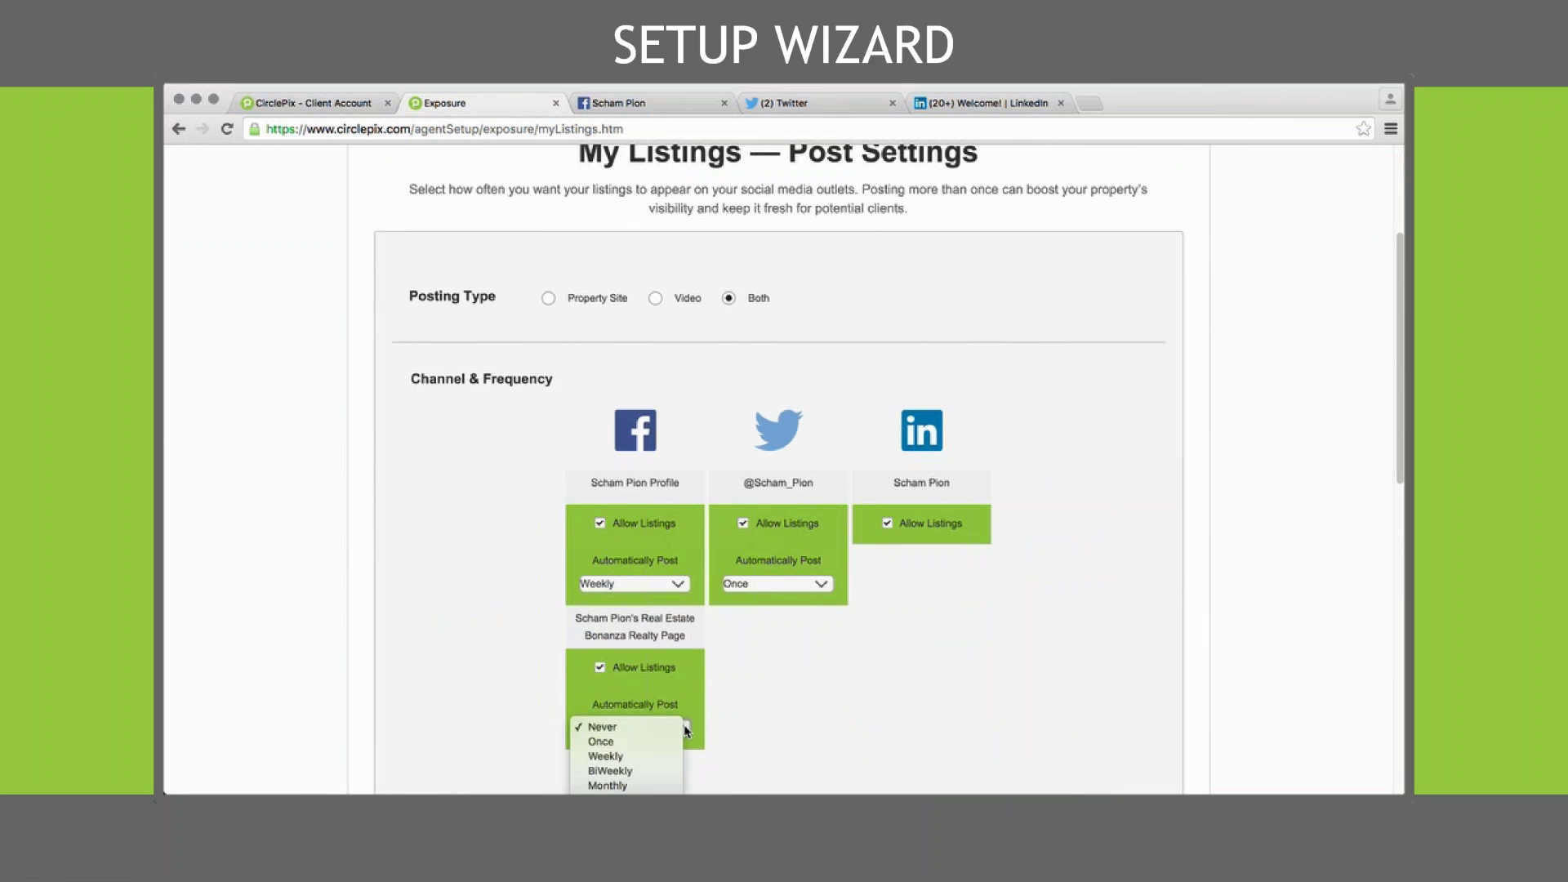
left_click(661, 771)
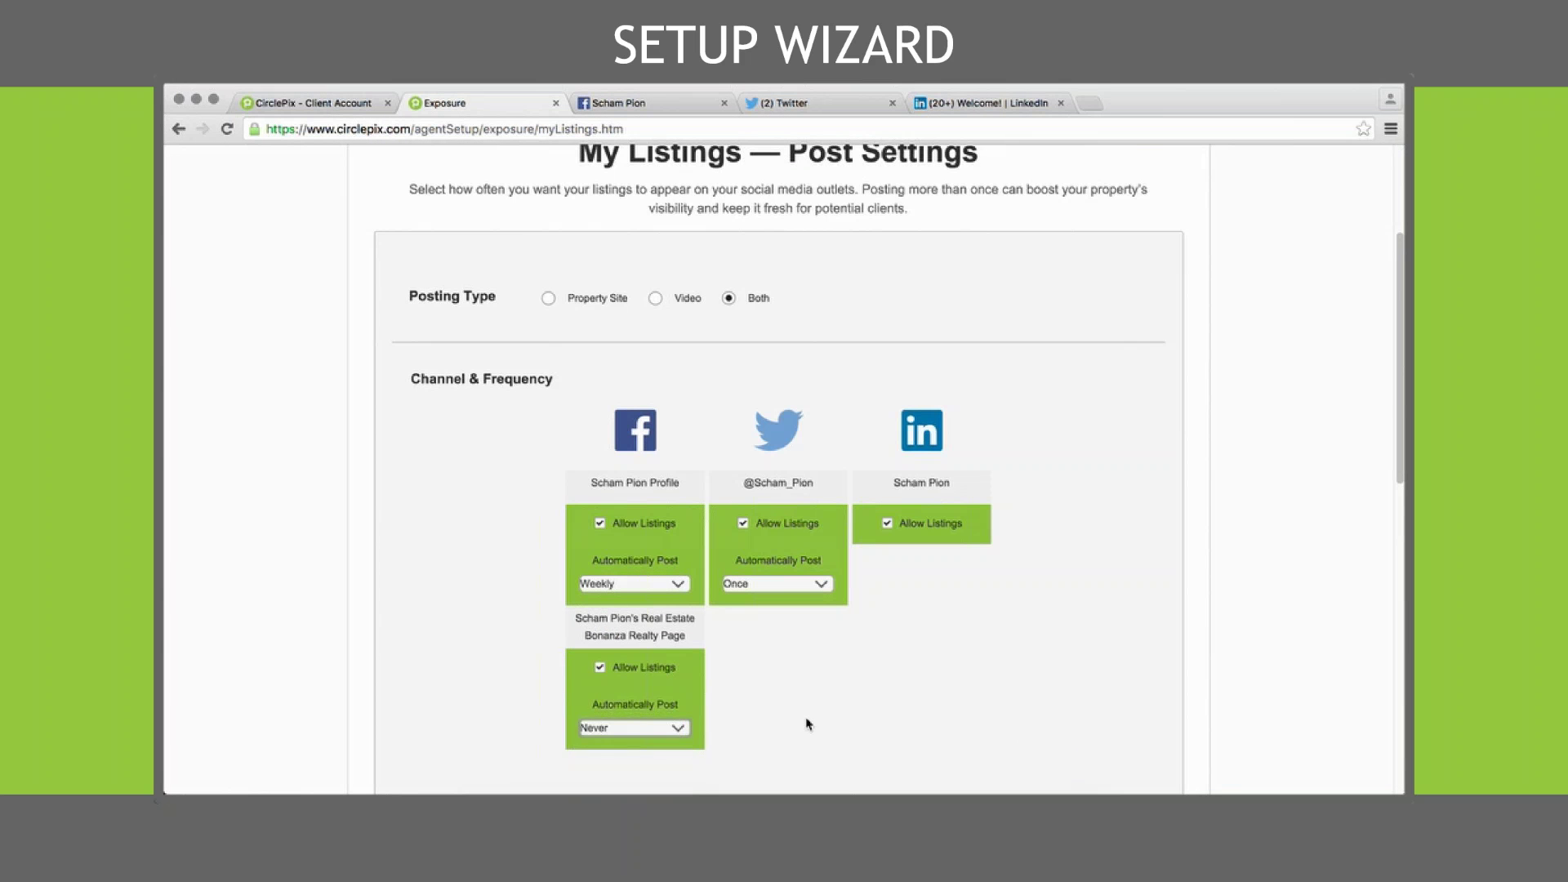
- Choose Once as the automatic posting frequency for the Twitter account
left_click(818, 586)
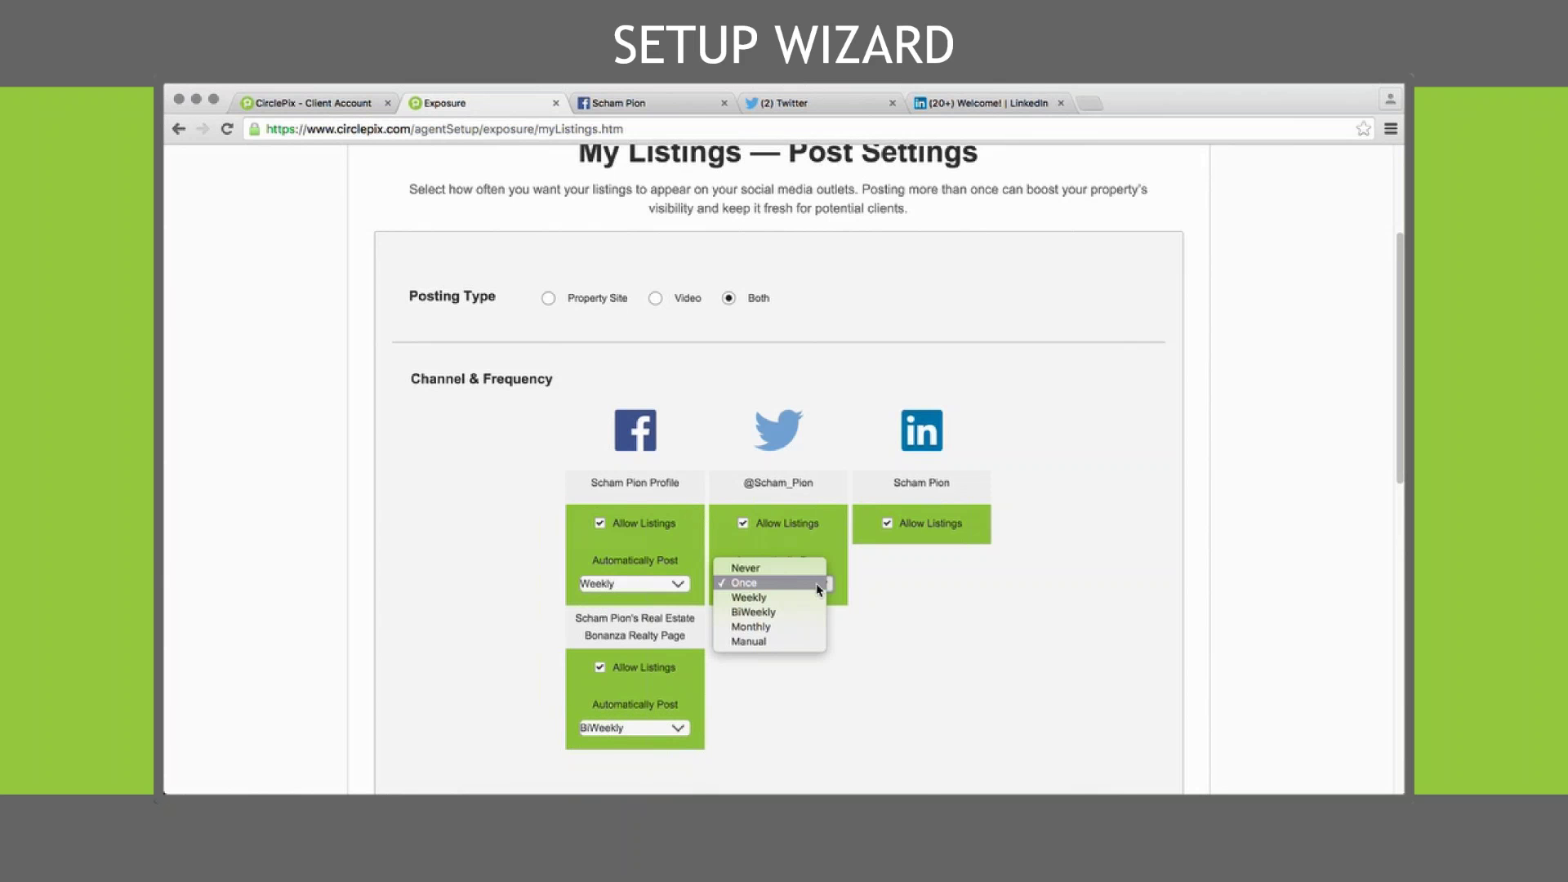
left_click(818, 585)
scroll(992, 622, "down", 1)
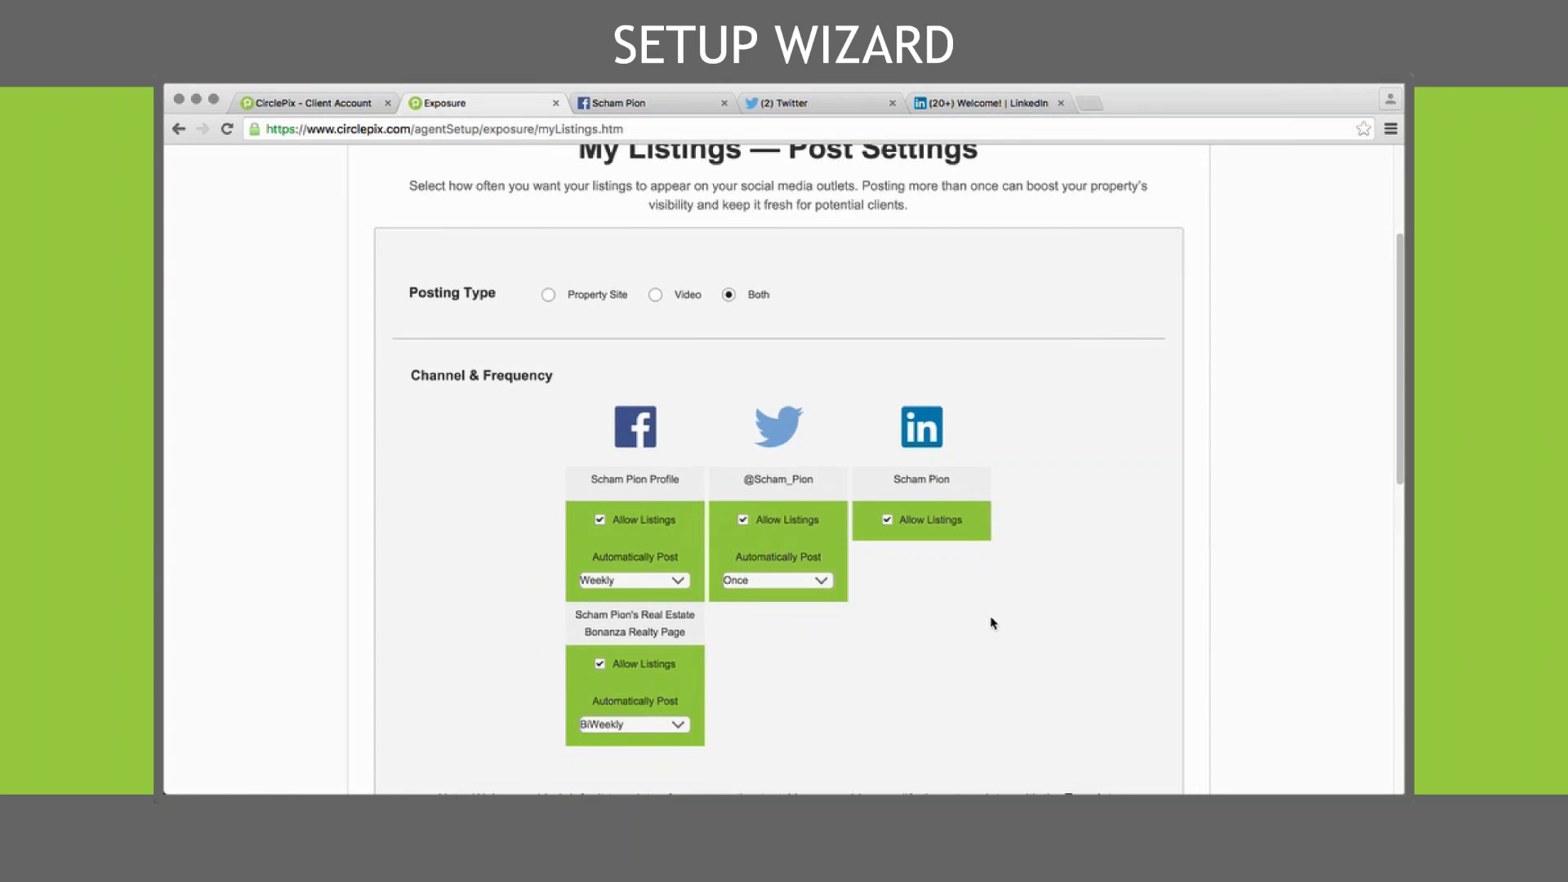
scroll(992, 622, "down", 3)
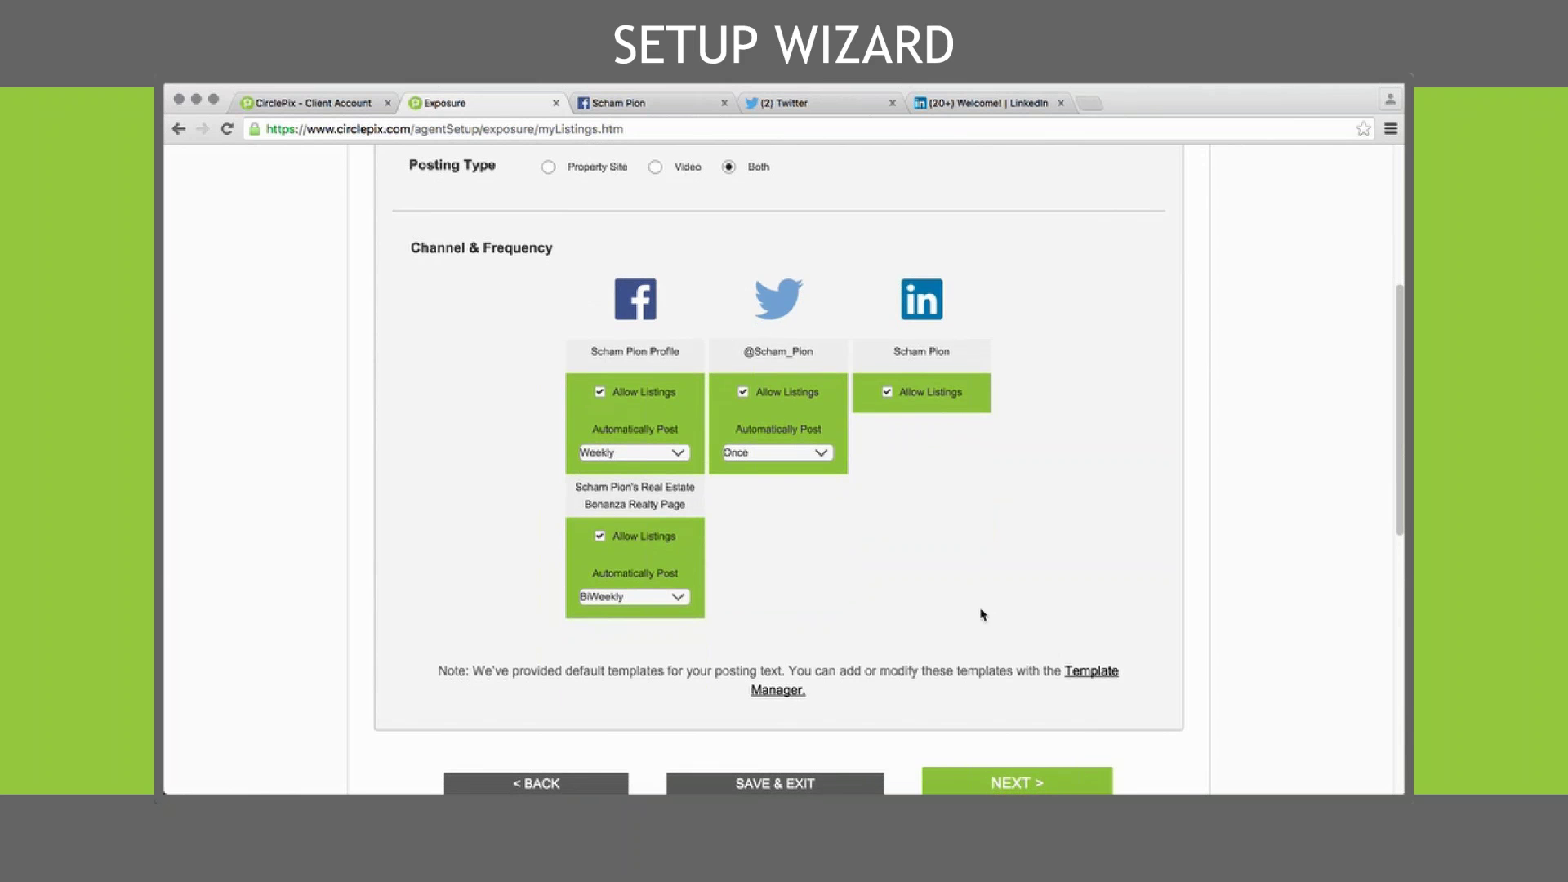
- Open the Template Manager and look through the default Facebook and Twitter posting templates
left_click(1064, 672)
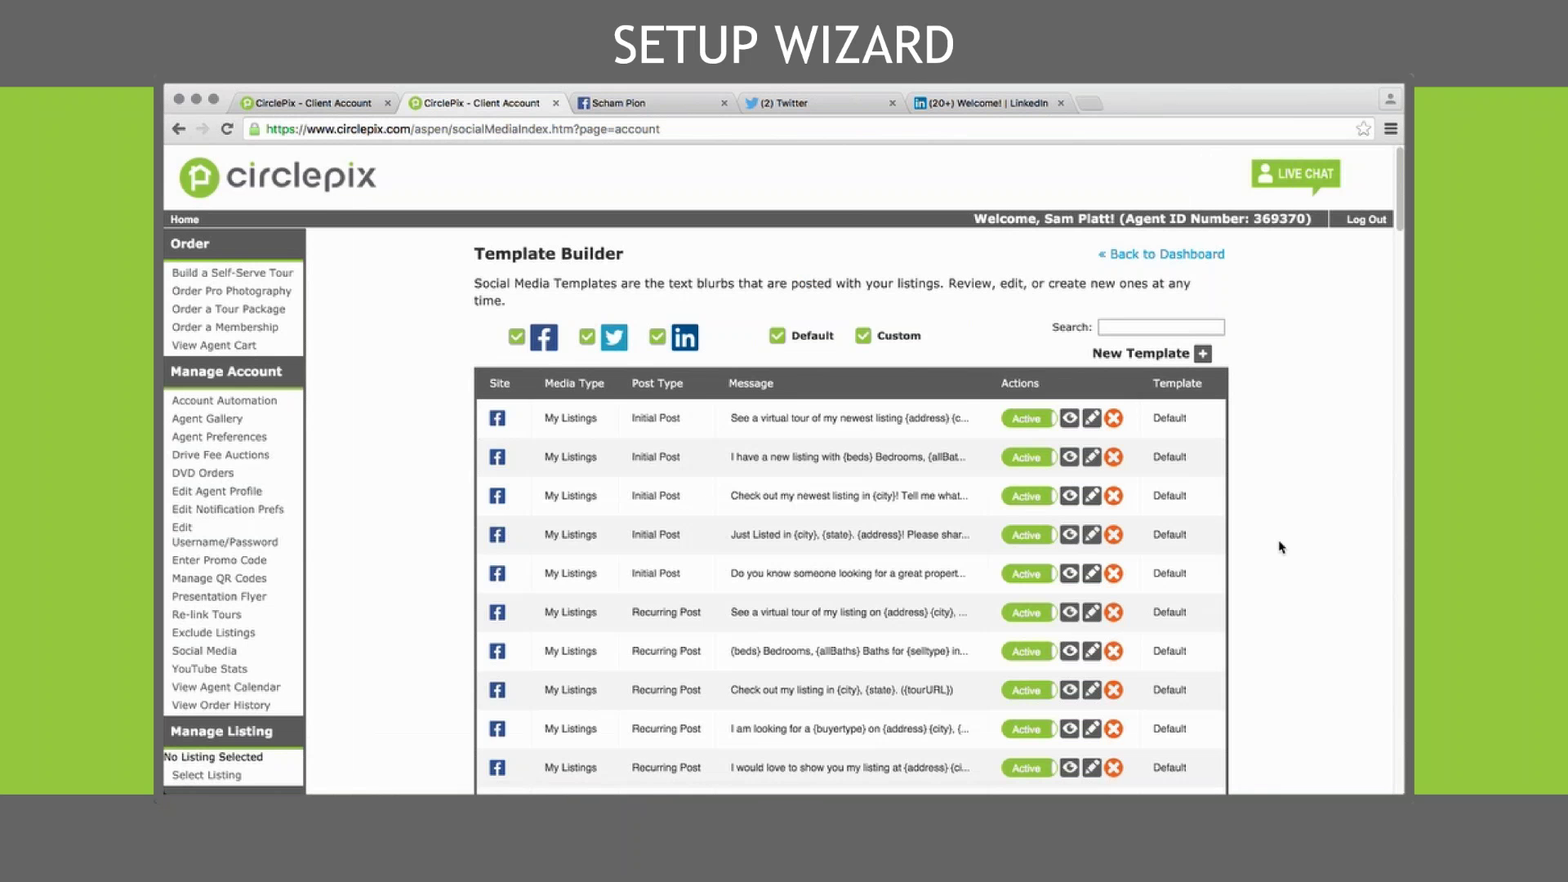
scroll(1282, 547, "down", 1)
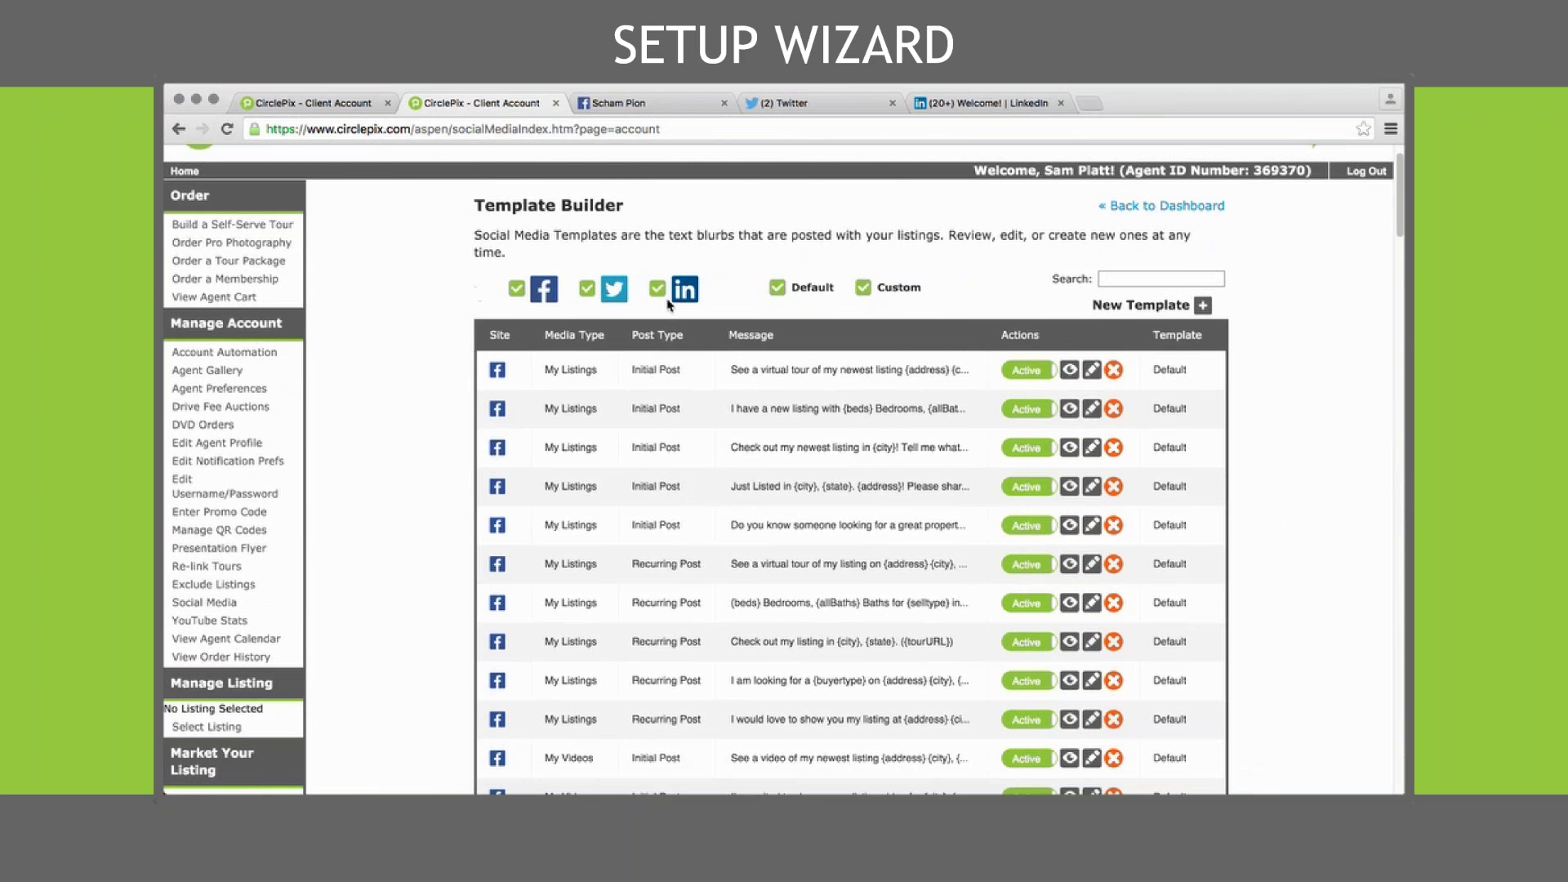
scroll(1302, 459, "down", 5)
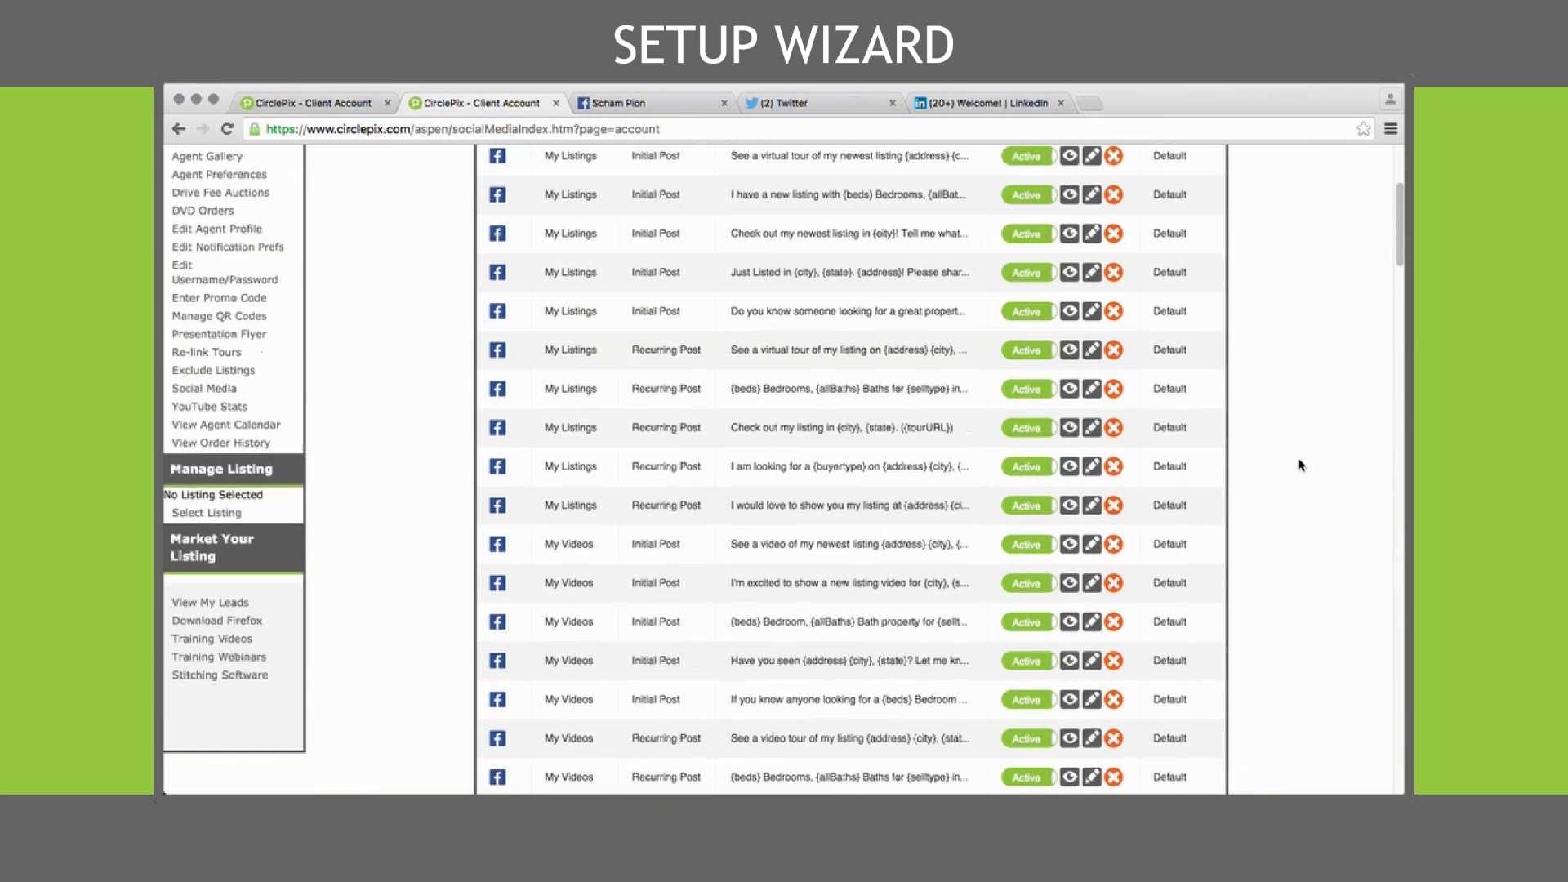
scroll(1301, 465, "up", 2)
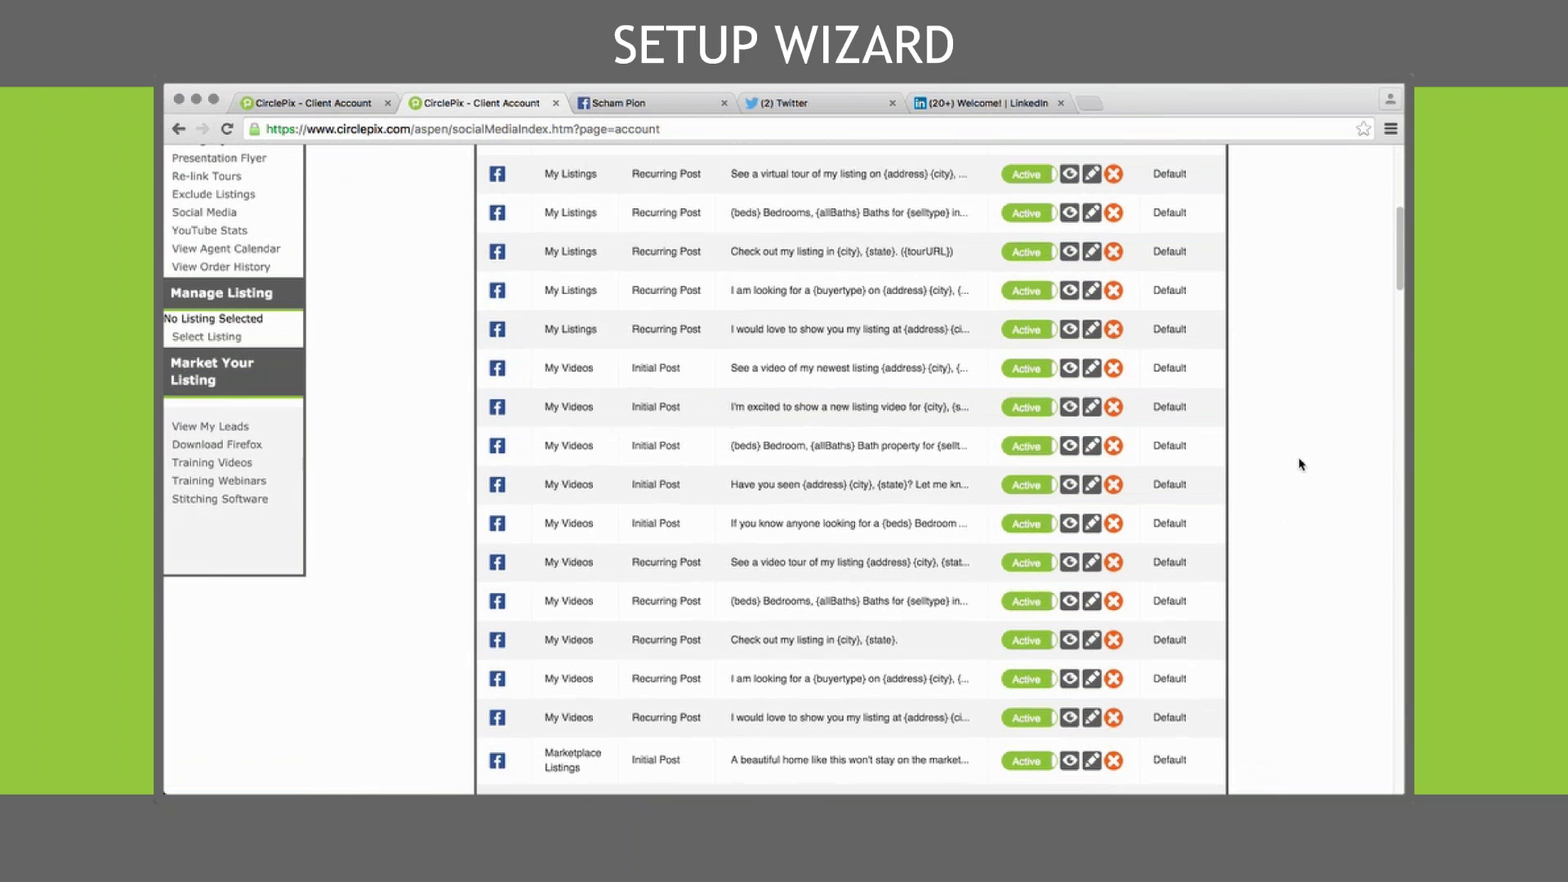
scroll(1301, 464, "down", 10)
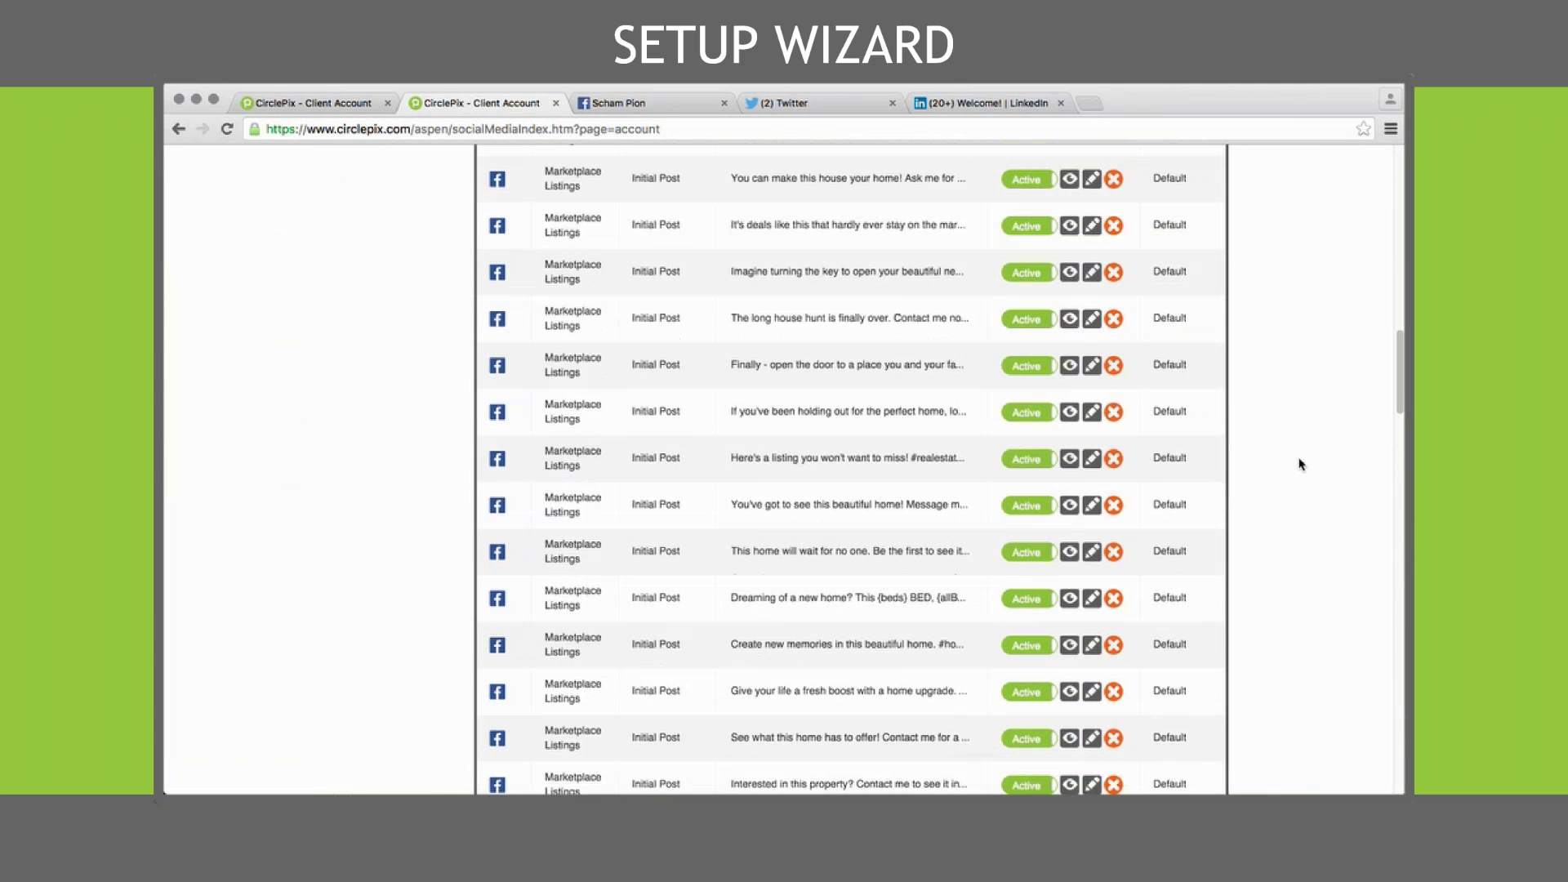
scroll(1301, 465, "up", 8)
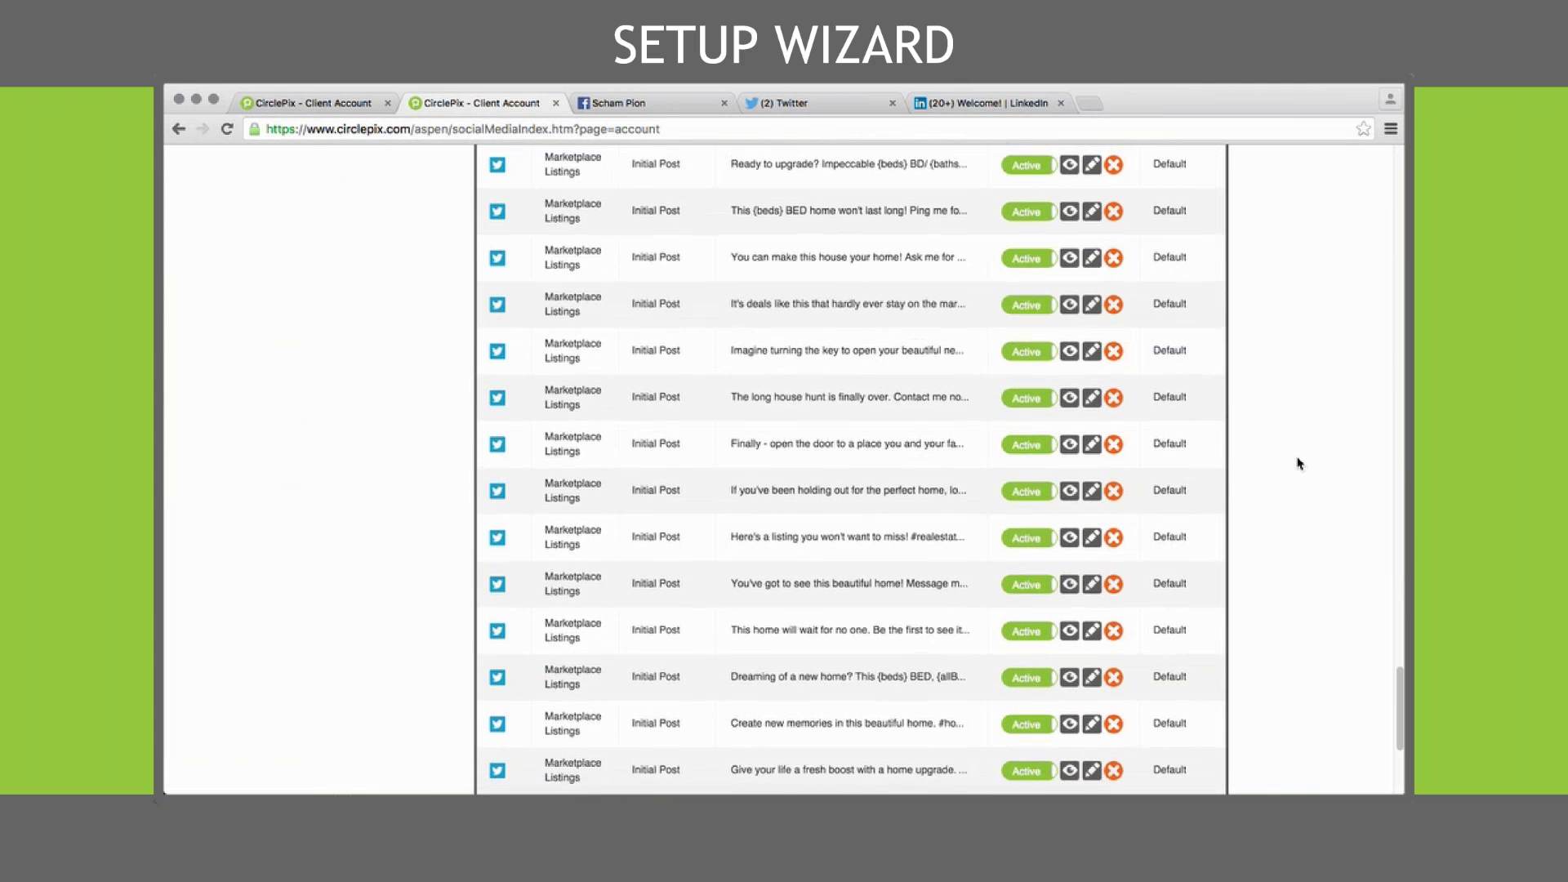
scroll(1298, 464, "down", 5)
scroll(1297, 463, "up", 15)
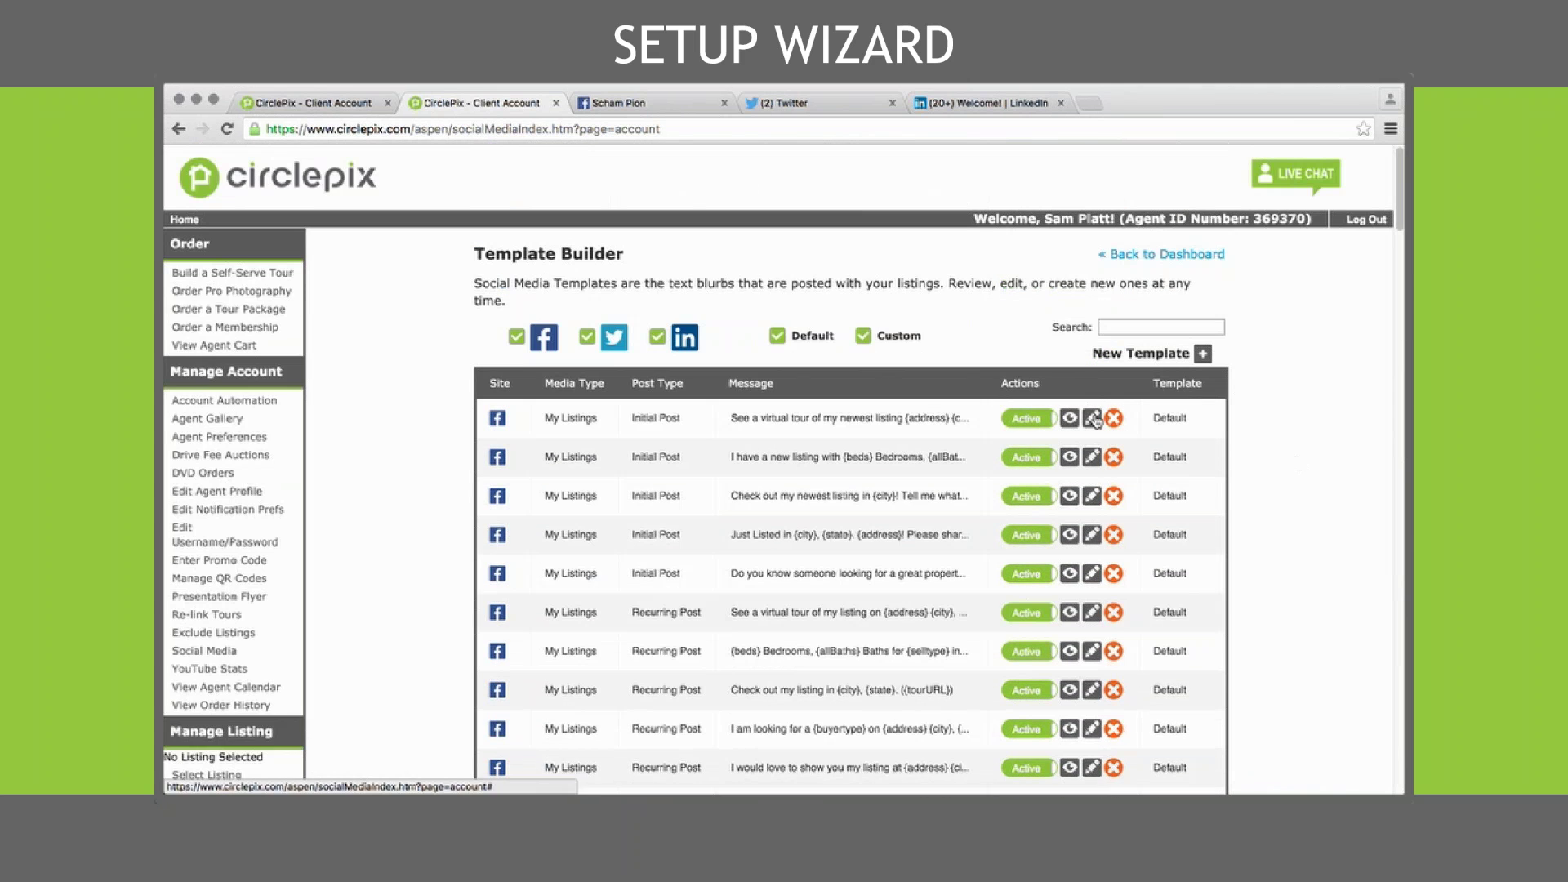
- Inspect the post text of the first Facebook My Listings initial-post template and close it without changes
left_click(1093, 419)
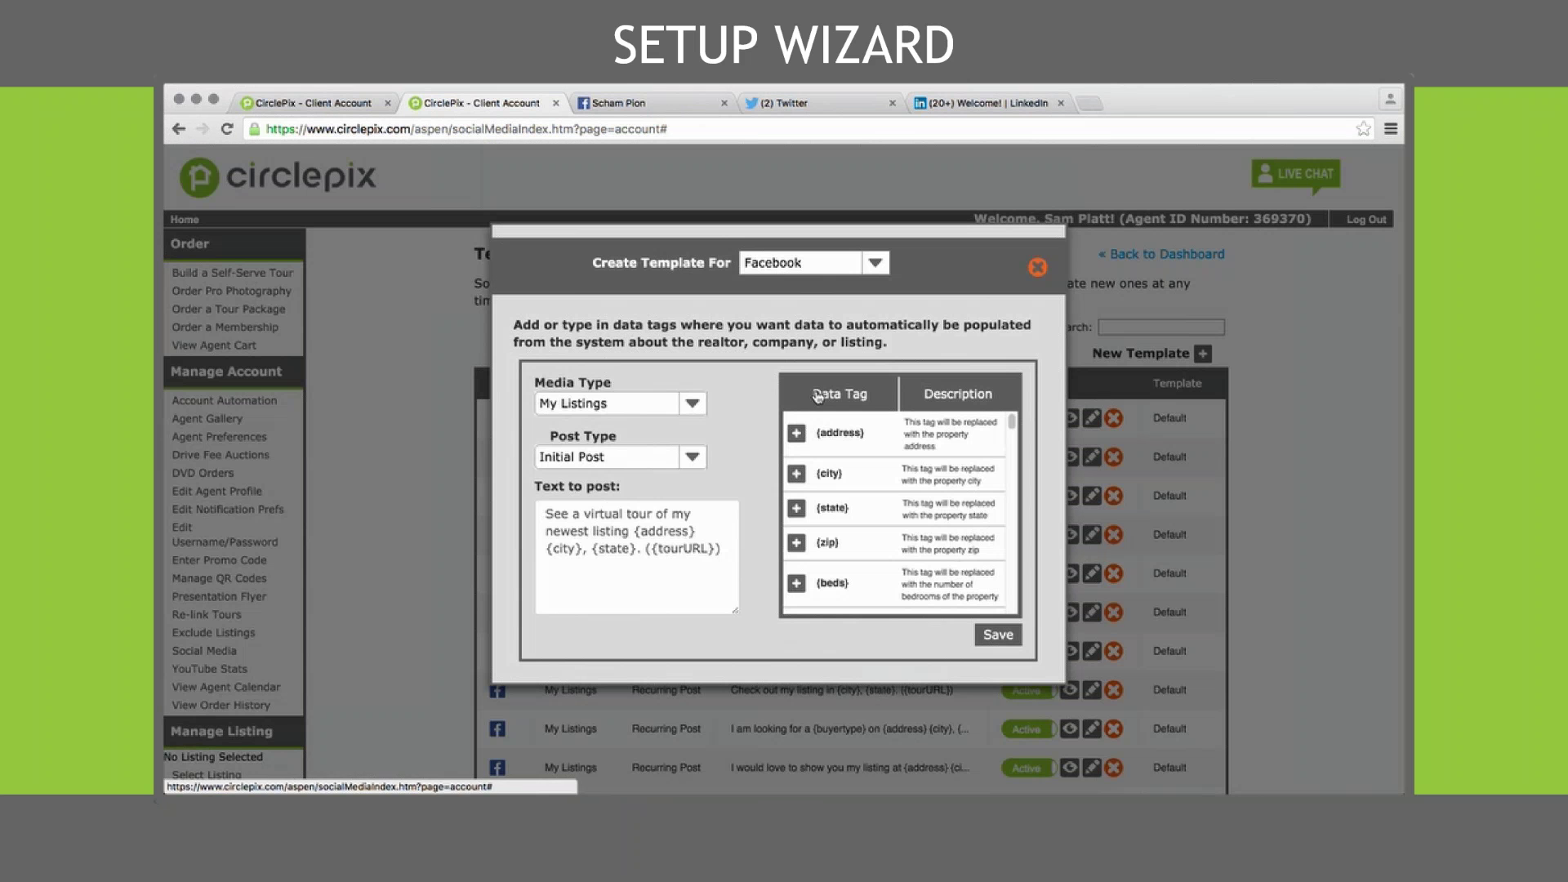
left_click_drag(724, 555, 540, 510)
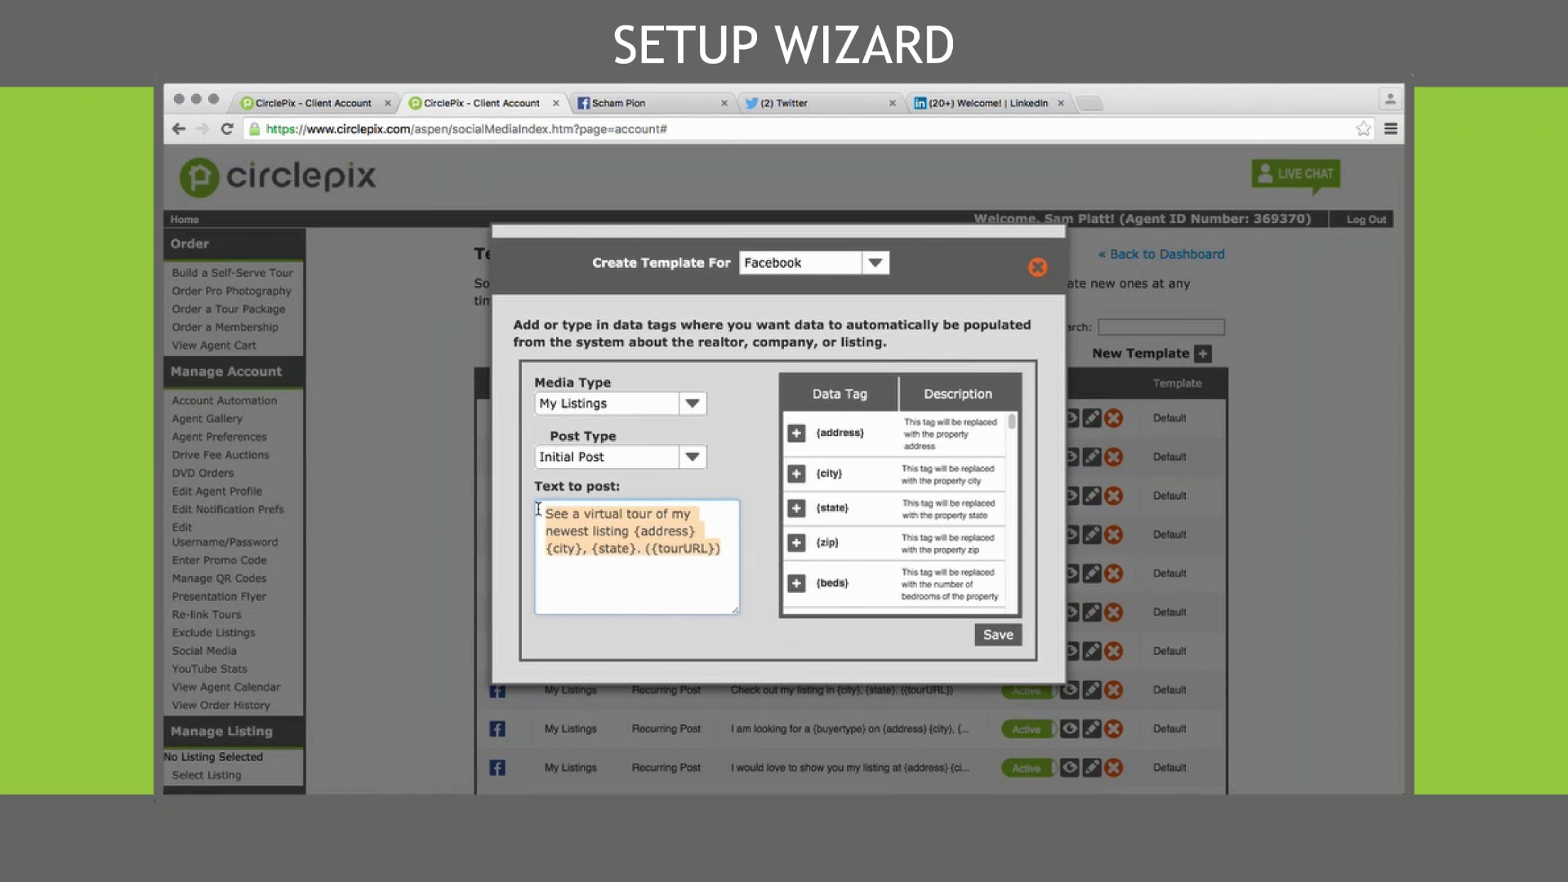
left_click(1035, 270)
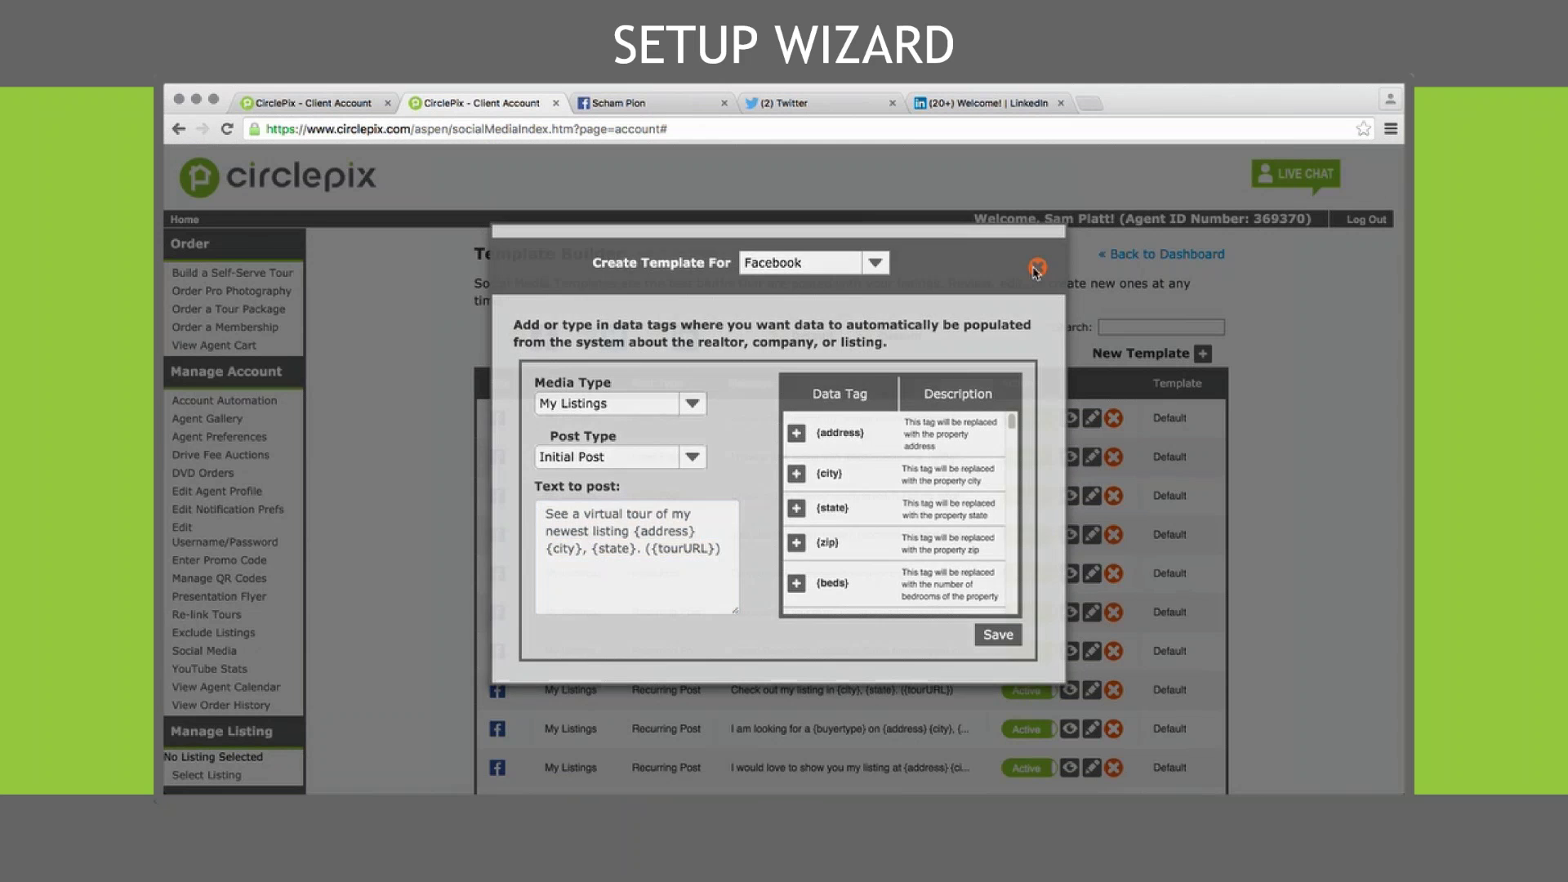
- Look through the template list down to the custom Twitter templates at its end
scroll(1283, 441, "down", 5)
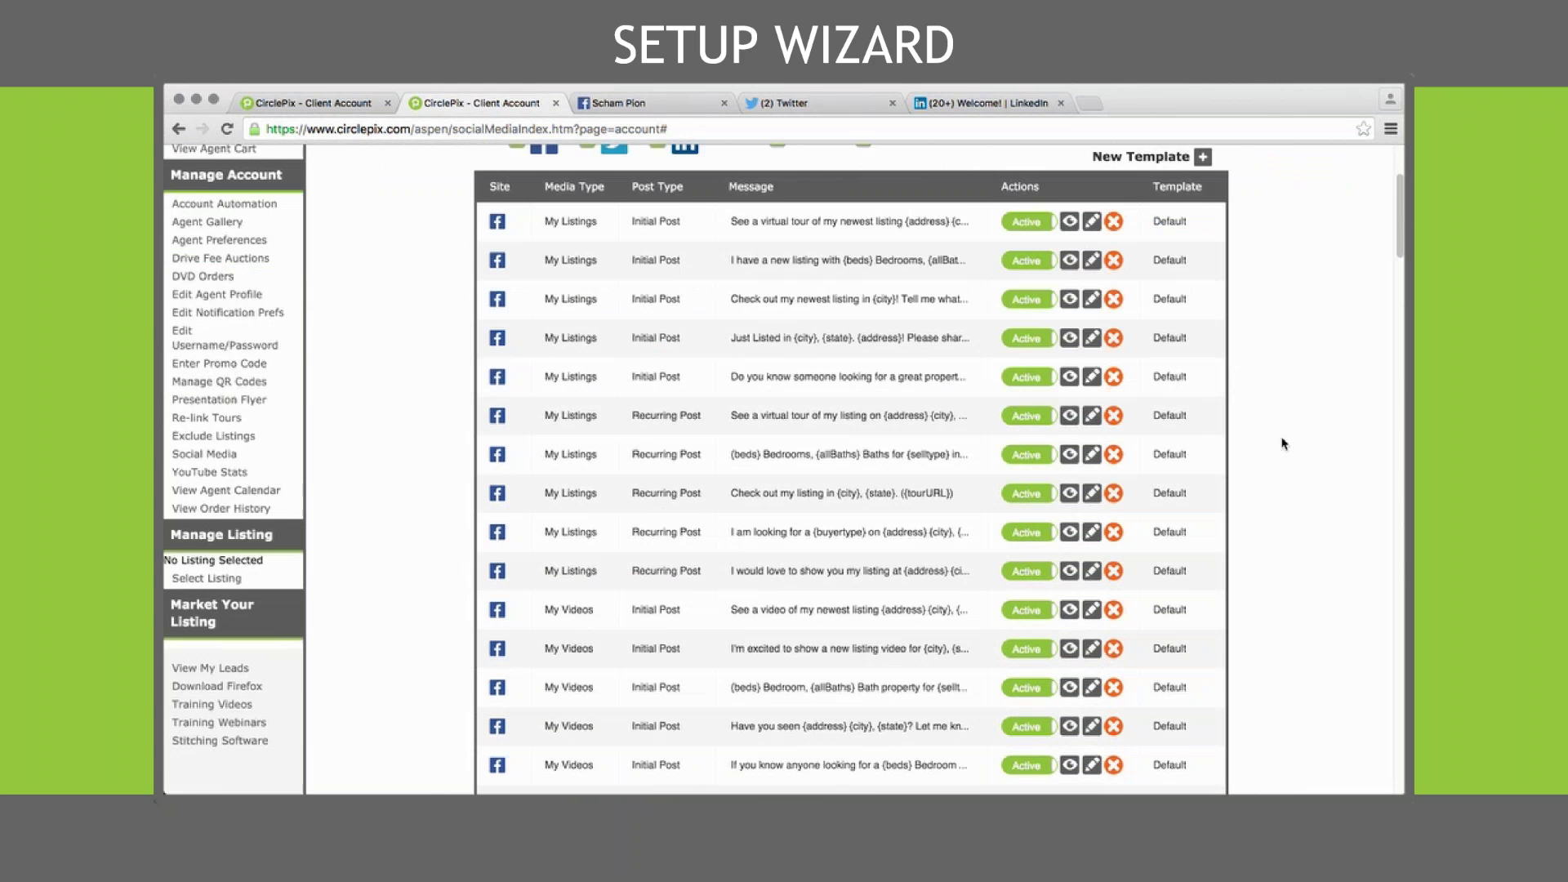
scroll(1283, 444, "up", 5)
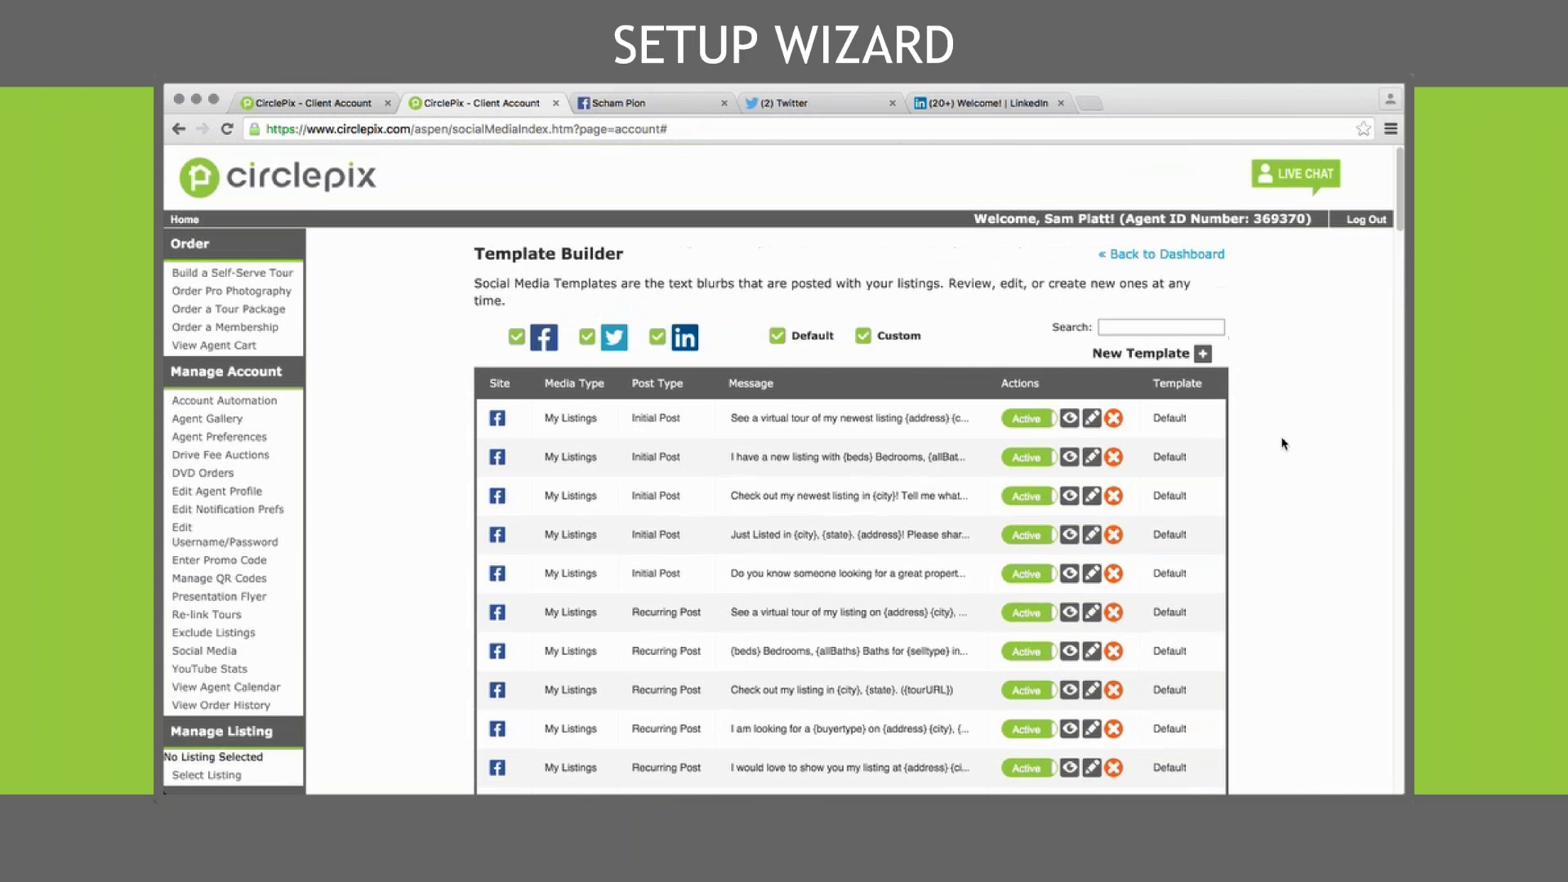
scroll(1284, 443, "down", 20)
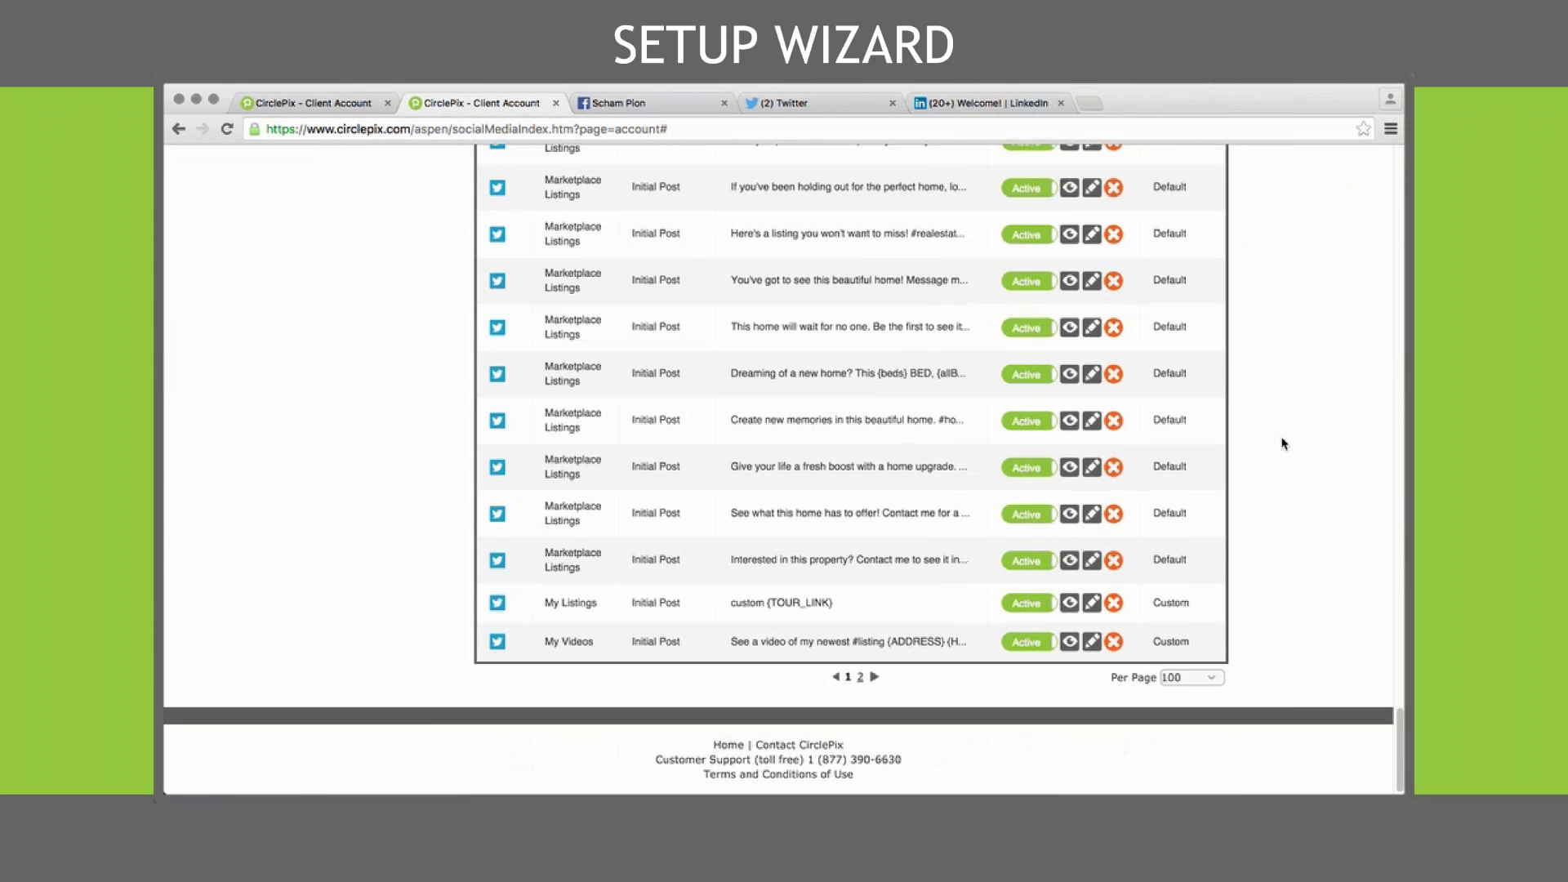
scroll(1284, 444, "up", 20)
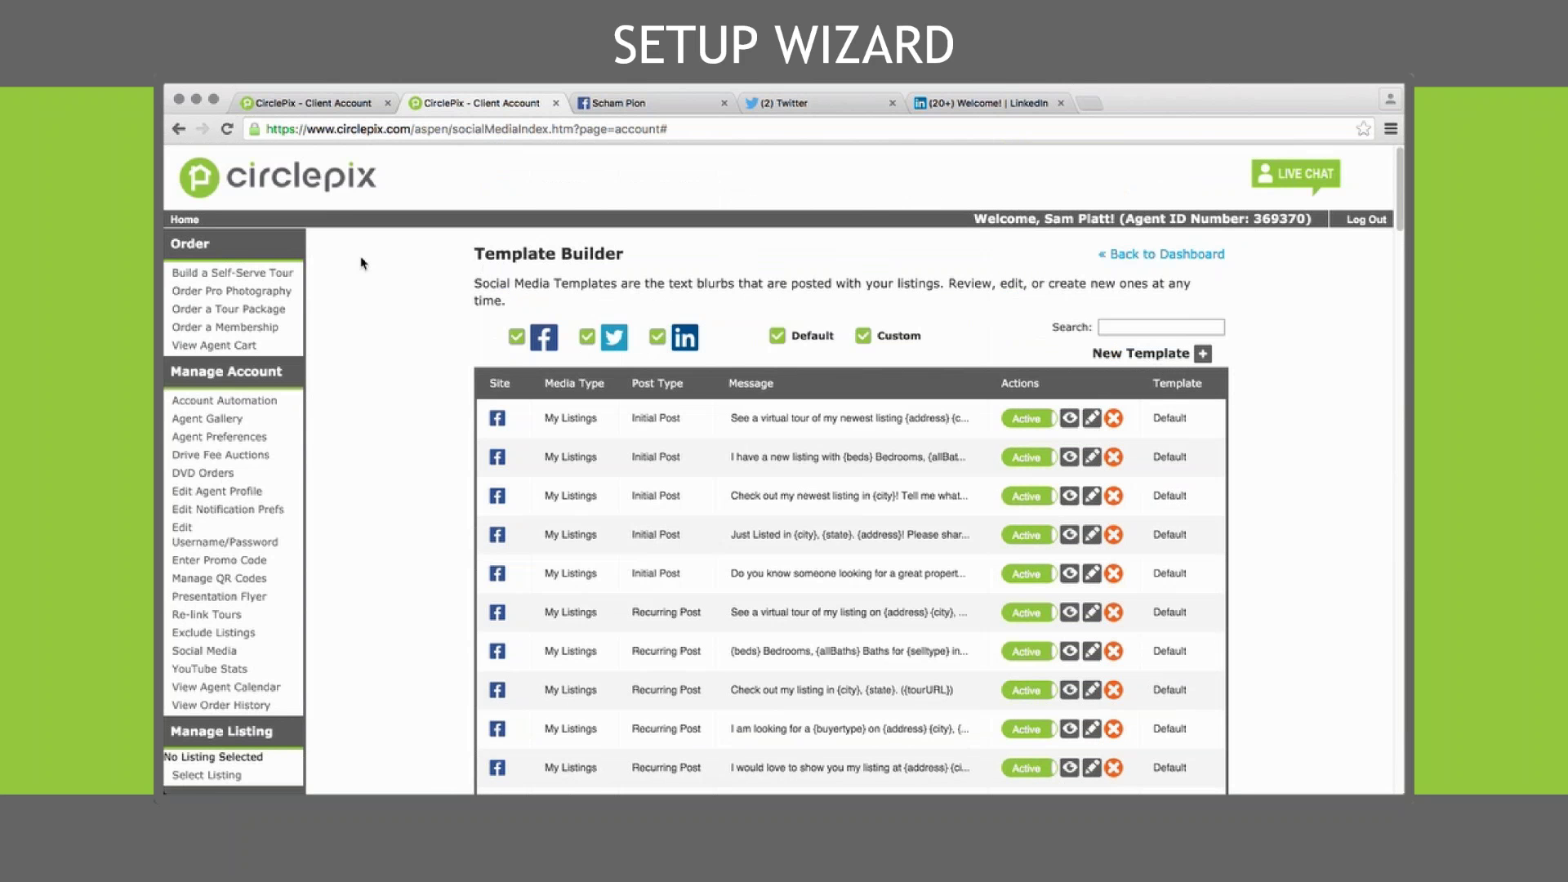
- Return from the template list to the listing post settings and proceed to the LeadBee pin page
left_click(180, 130)
left_click(180, 129)
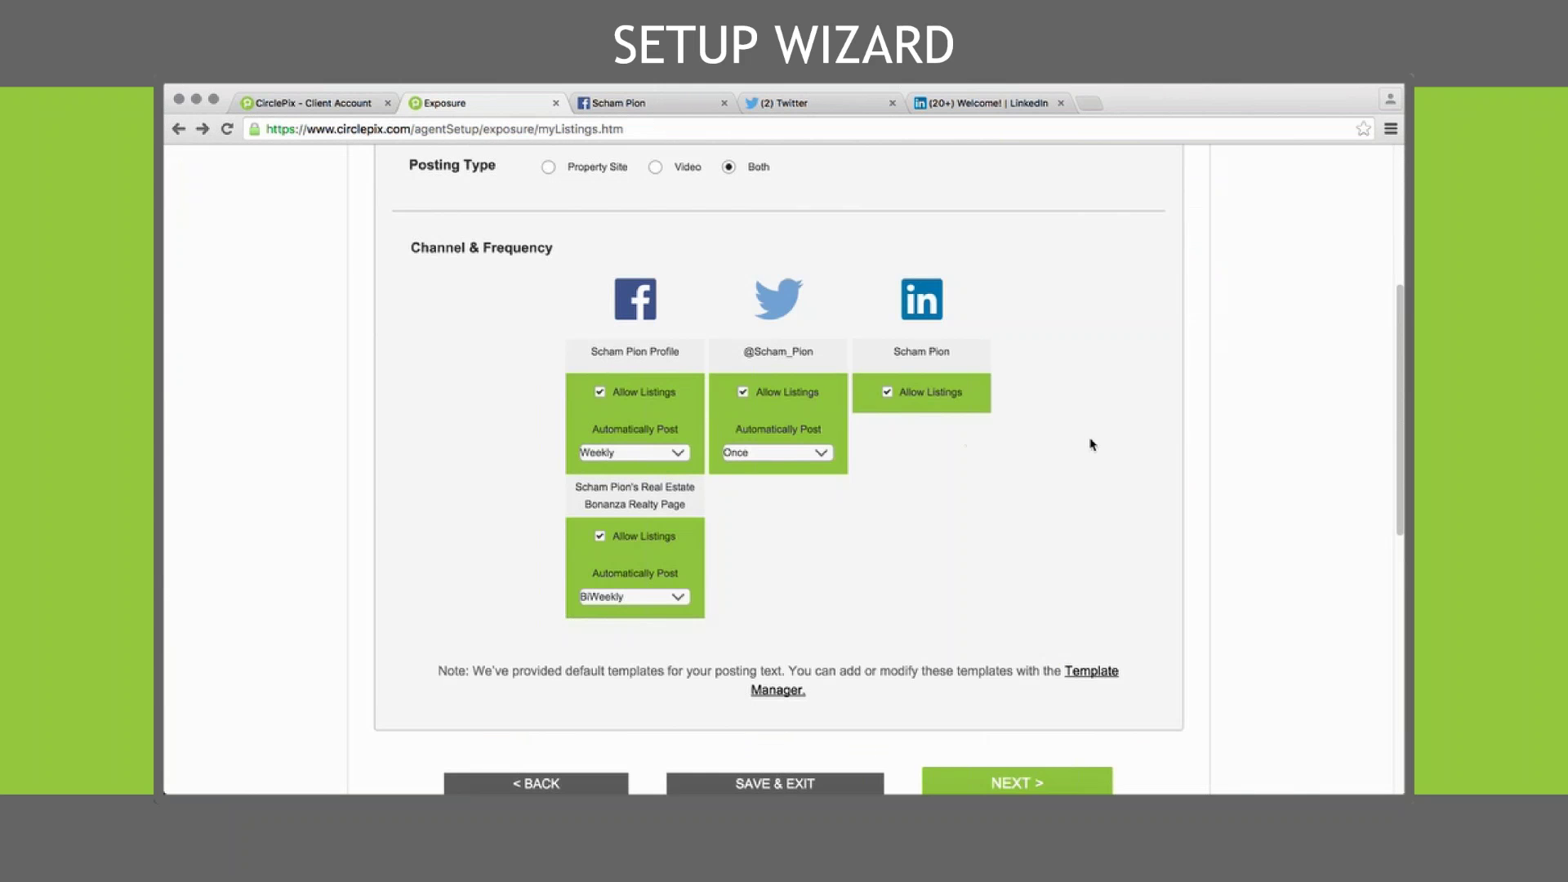
scroll(1209, 515, "down", 2)
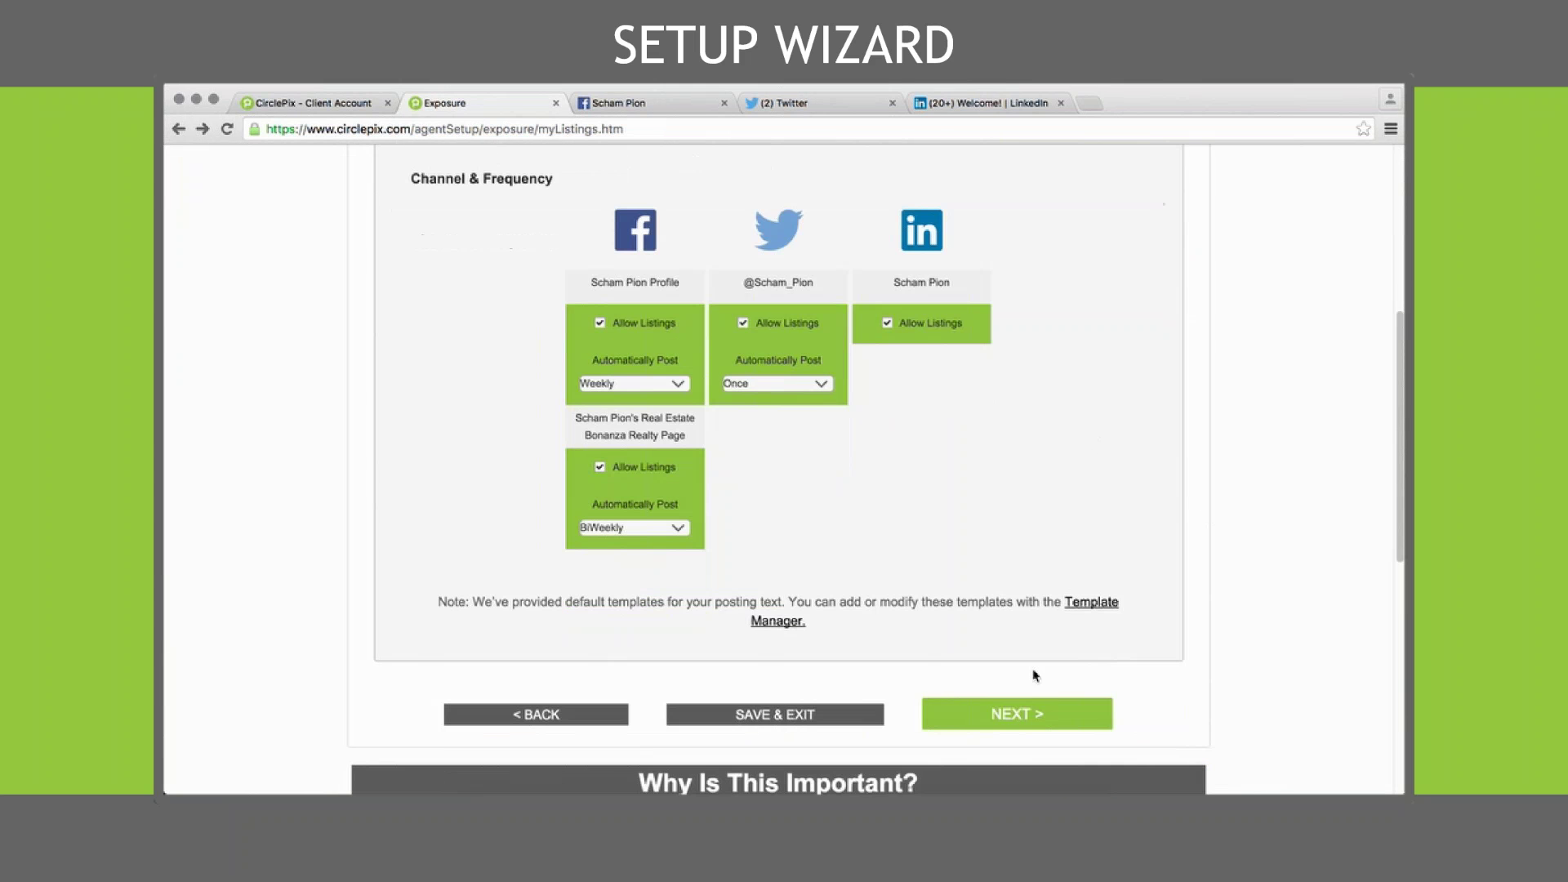
left_click(1024, 713)
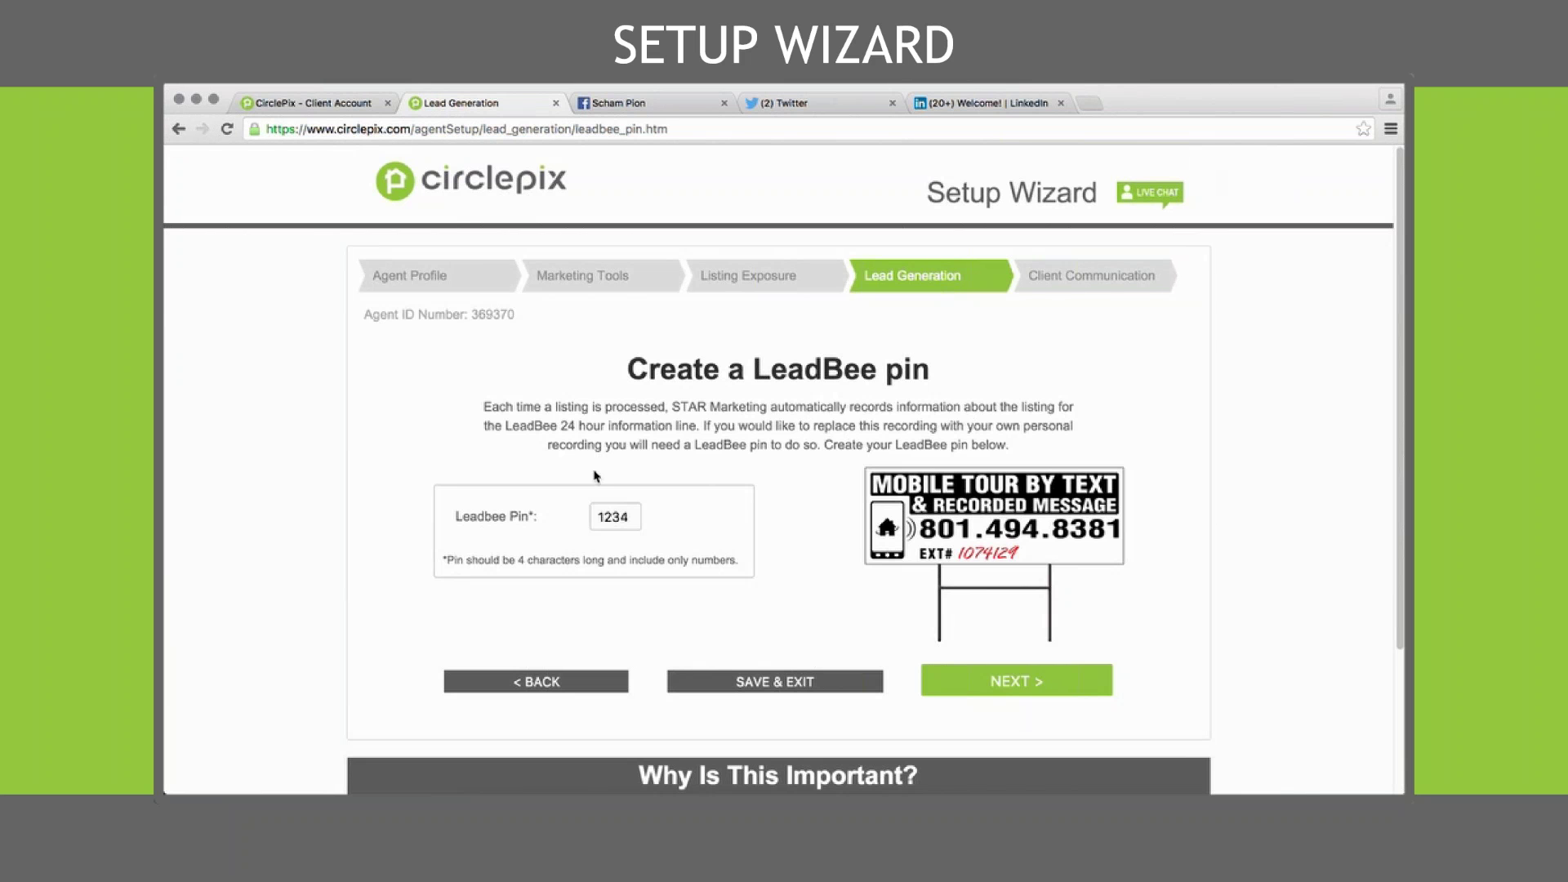
- Keep the existing LeadBee pin and continue to the Client Communication section
left_click(629, 517)
left_click(1174, 441)
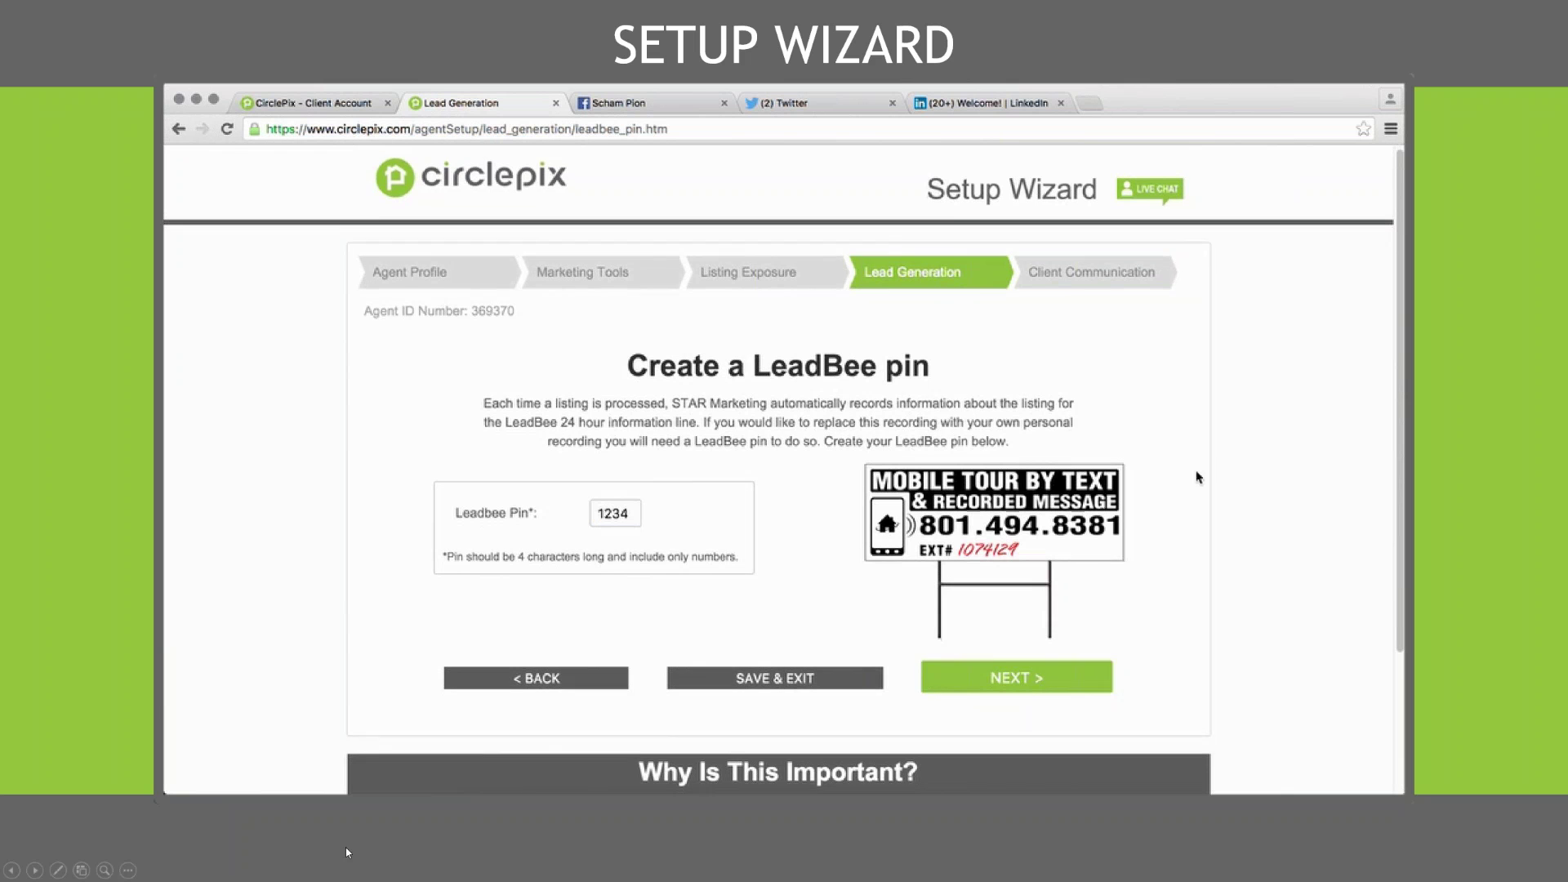
scroll(1176, 482, "down", 1)
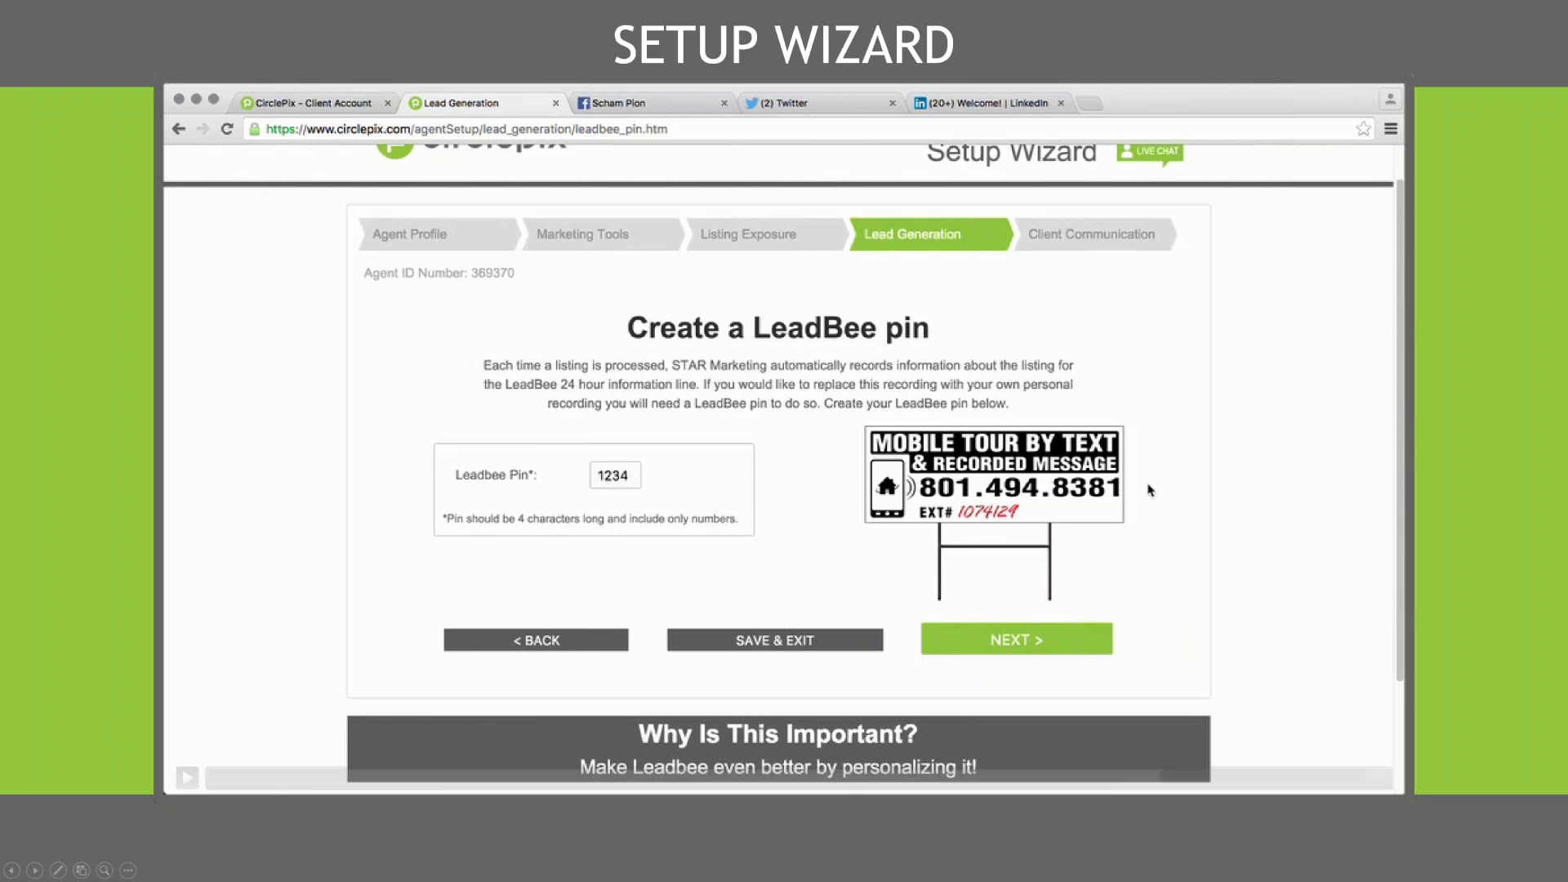
left_click(1010, 645)
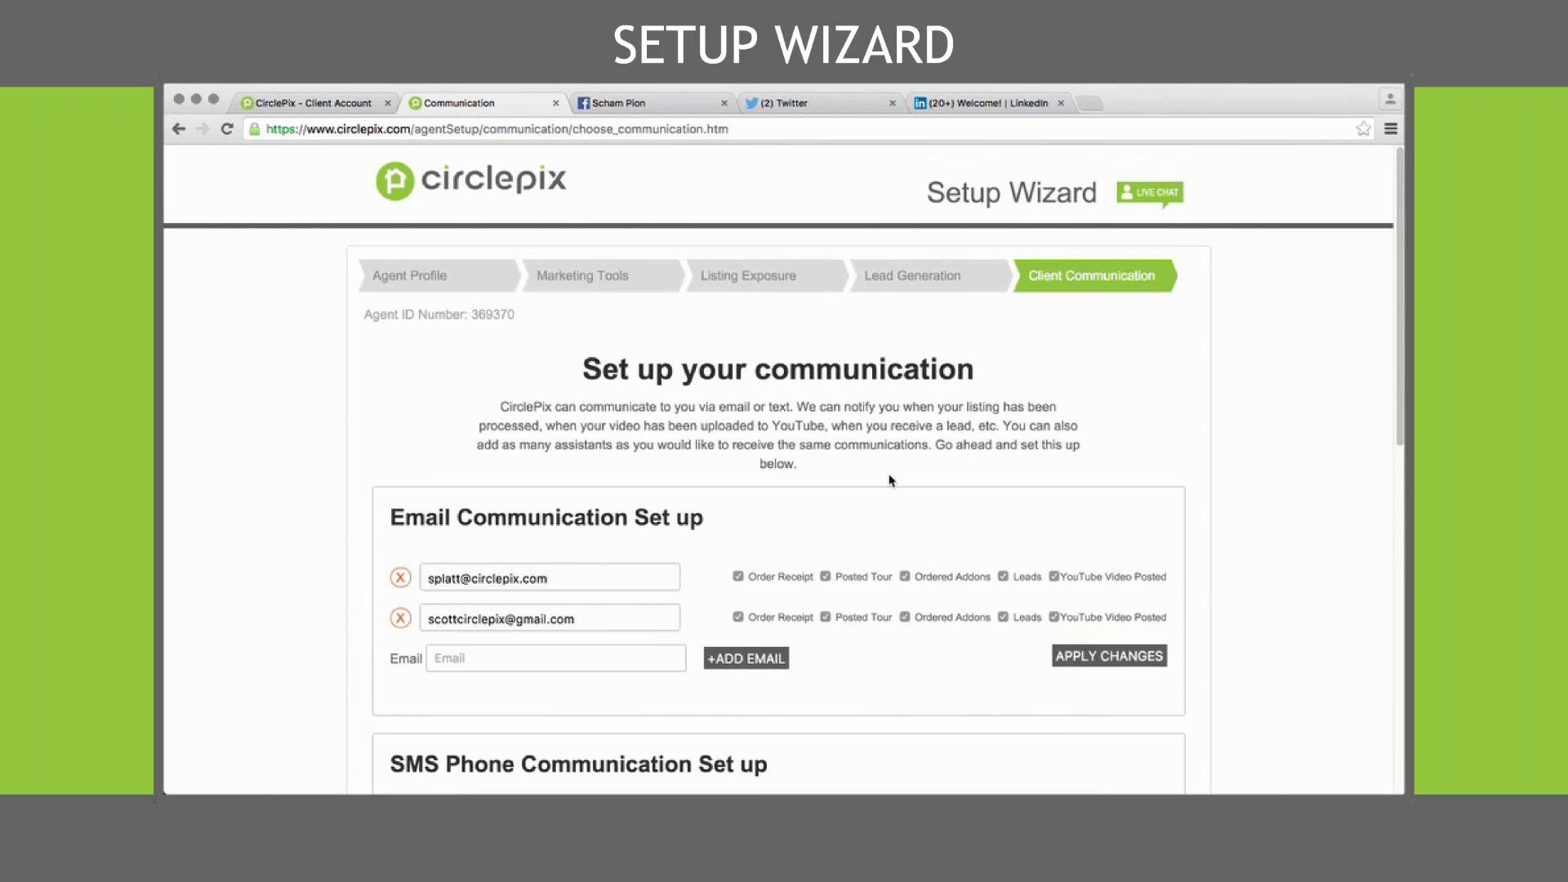
- Review the note about adding assistants, the listed notification email addresses and their notification options
scroll(1158, 492, "down", 1)
scroll(1158, 492, "down", 1)
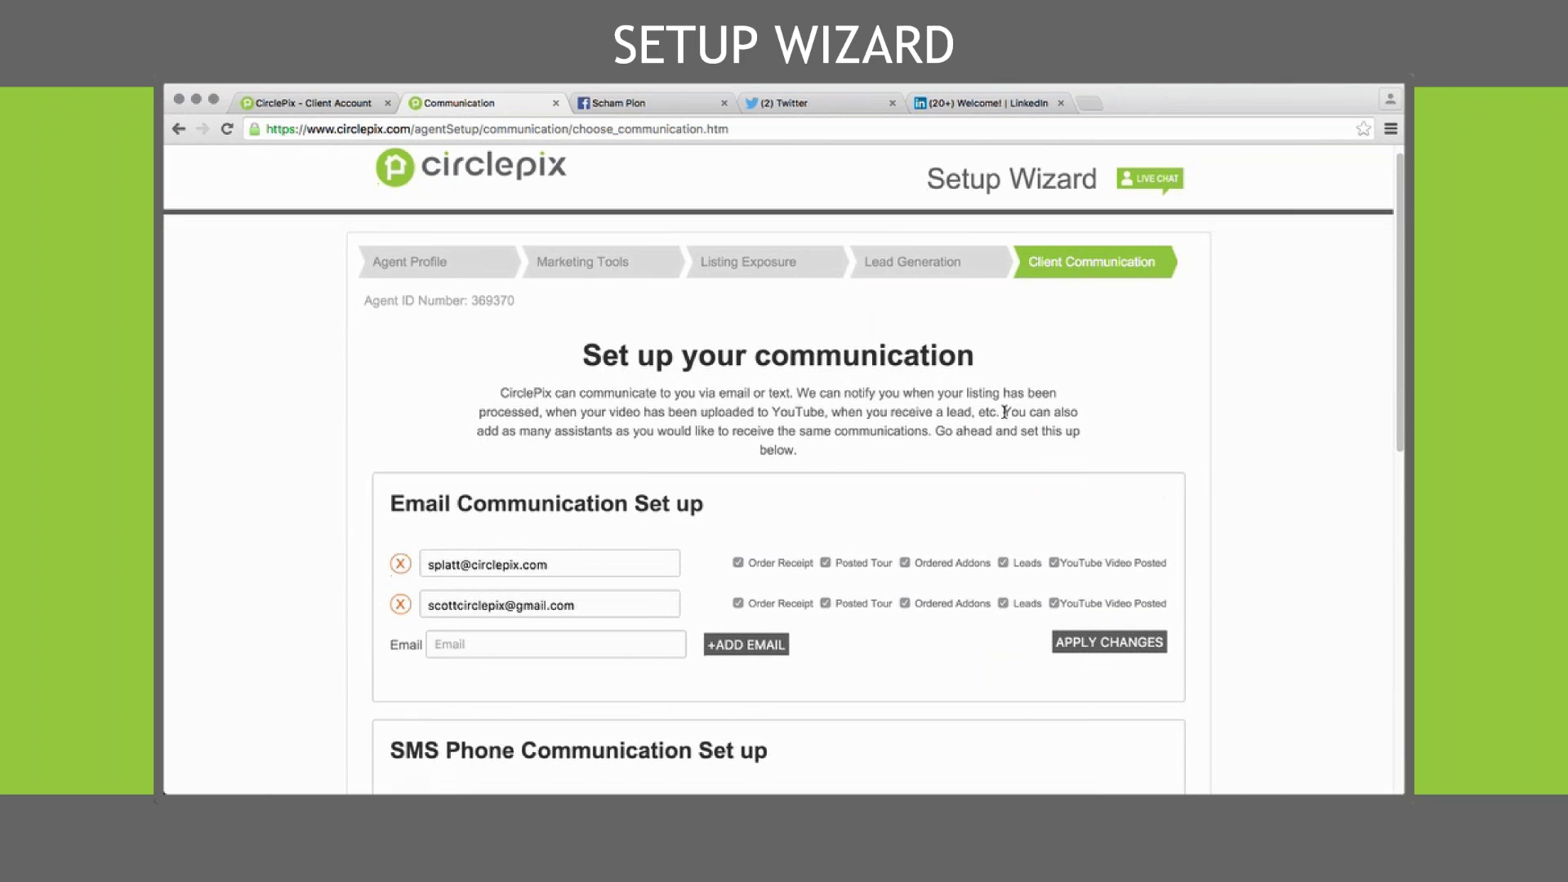
left_click_drag(1003, 411, 1074, 460)
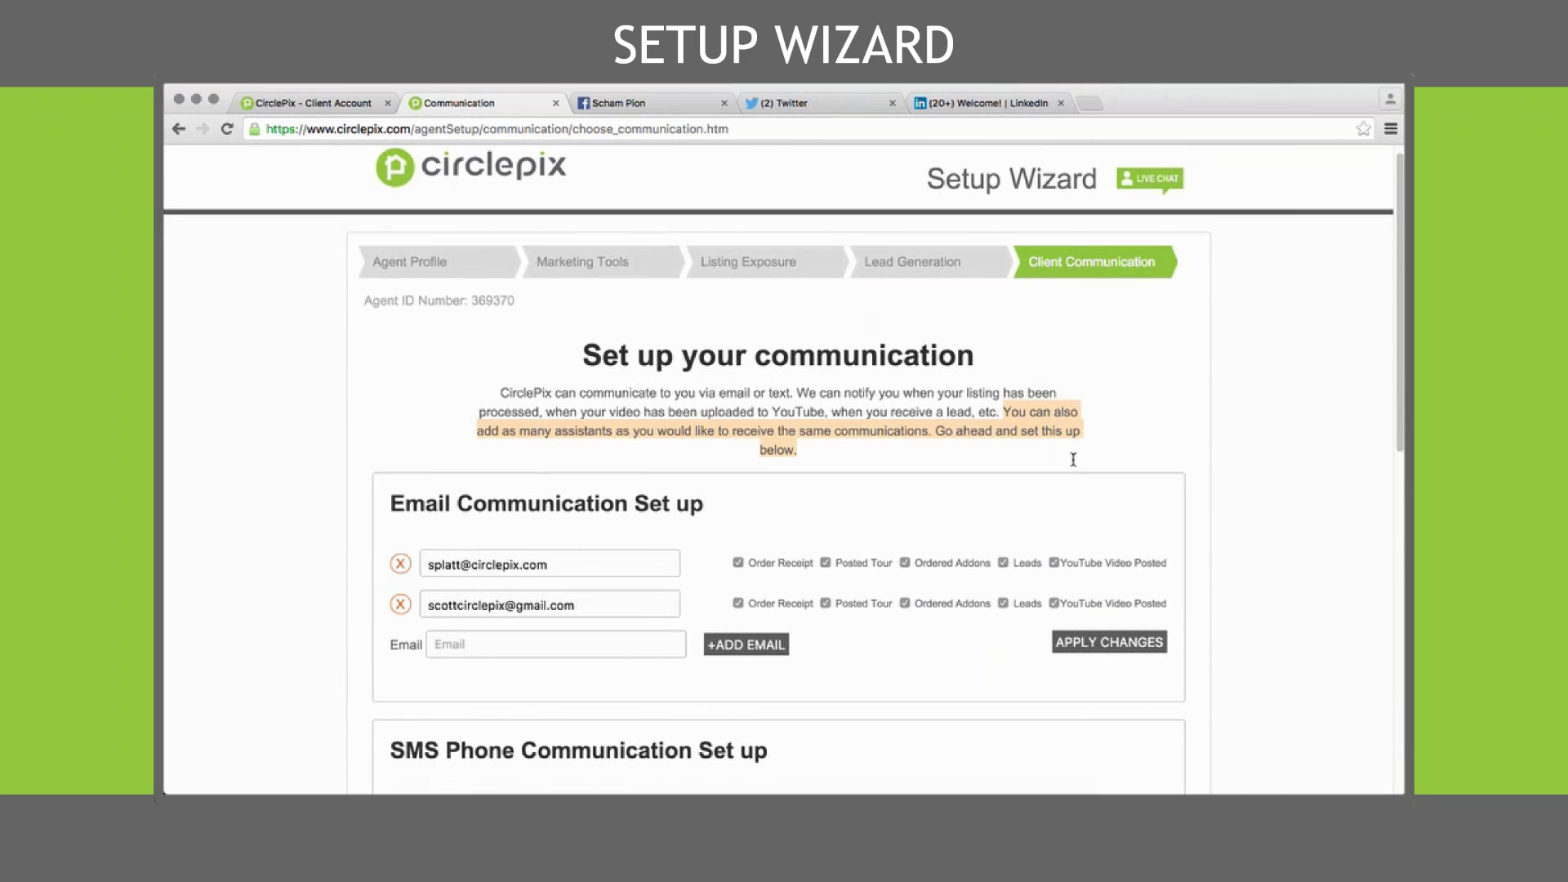
left_click(1218, 502)
left_click(593, 575)
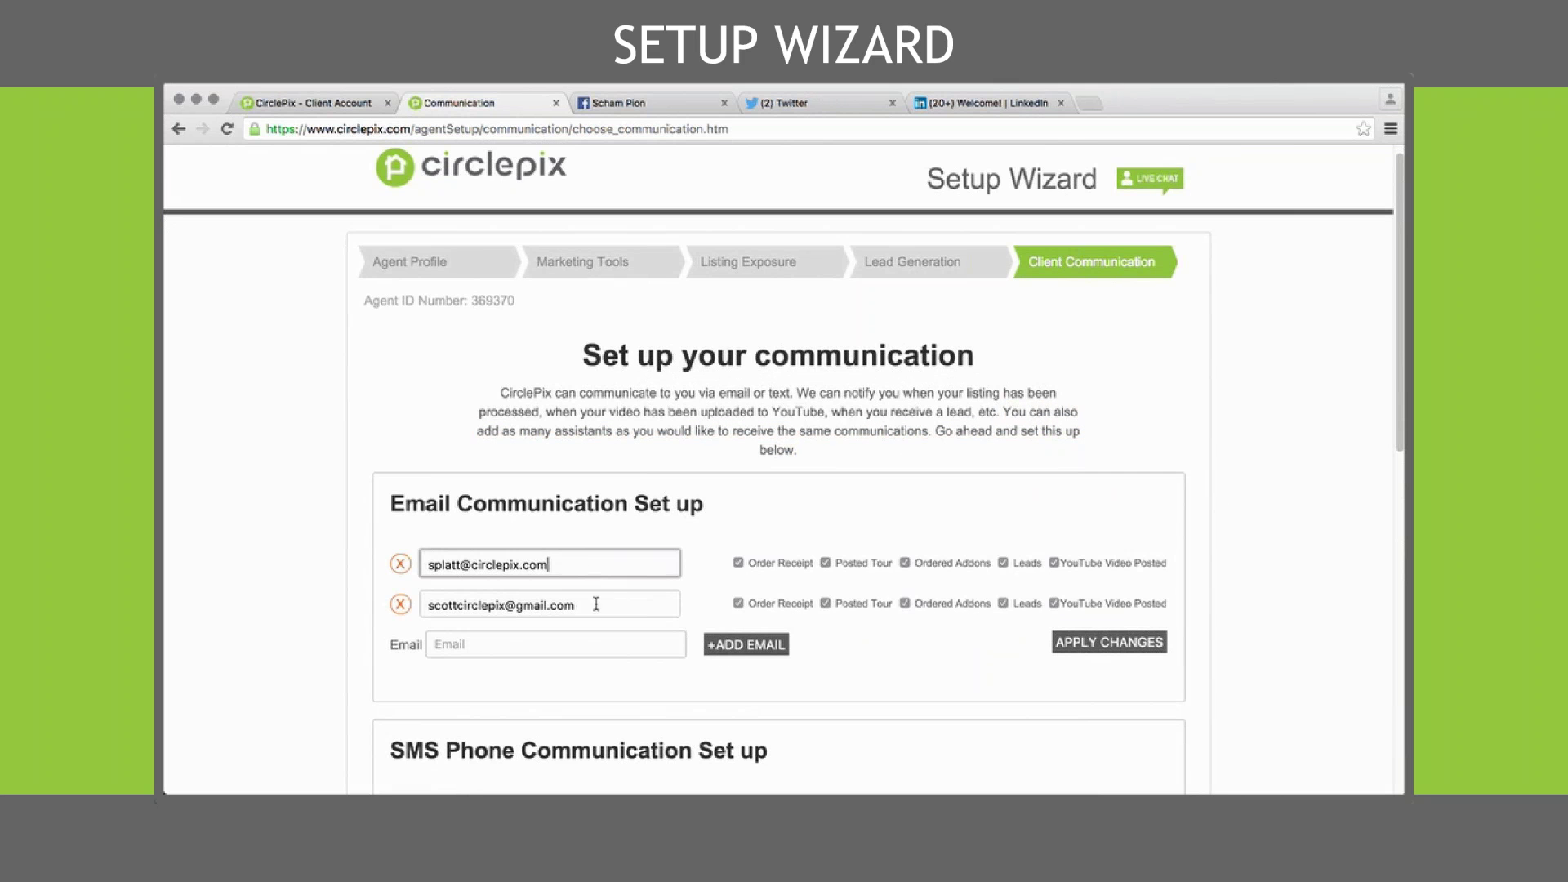
left_click(597, 604)
left_click_drag(710, 563, 1029, 620)
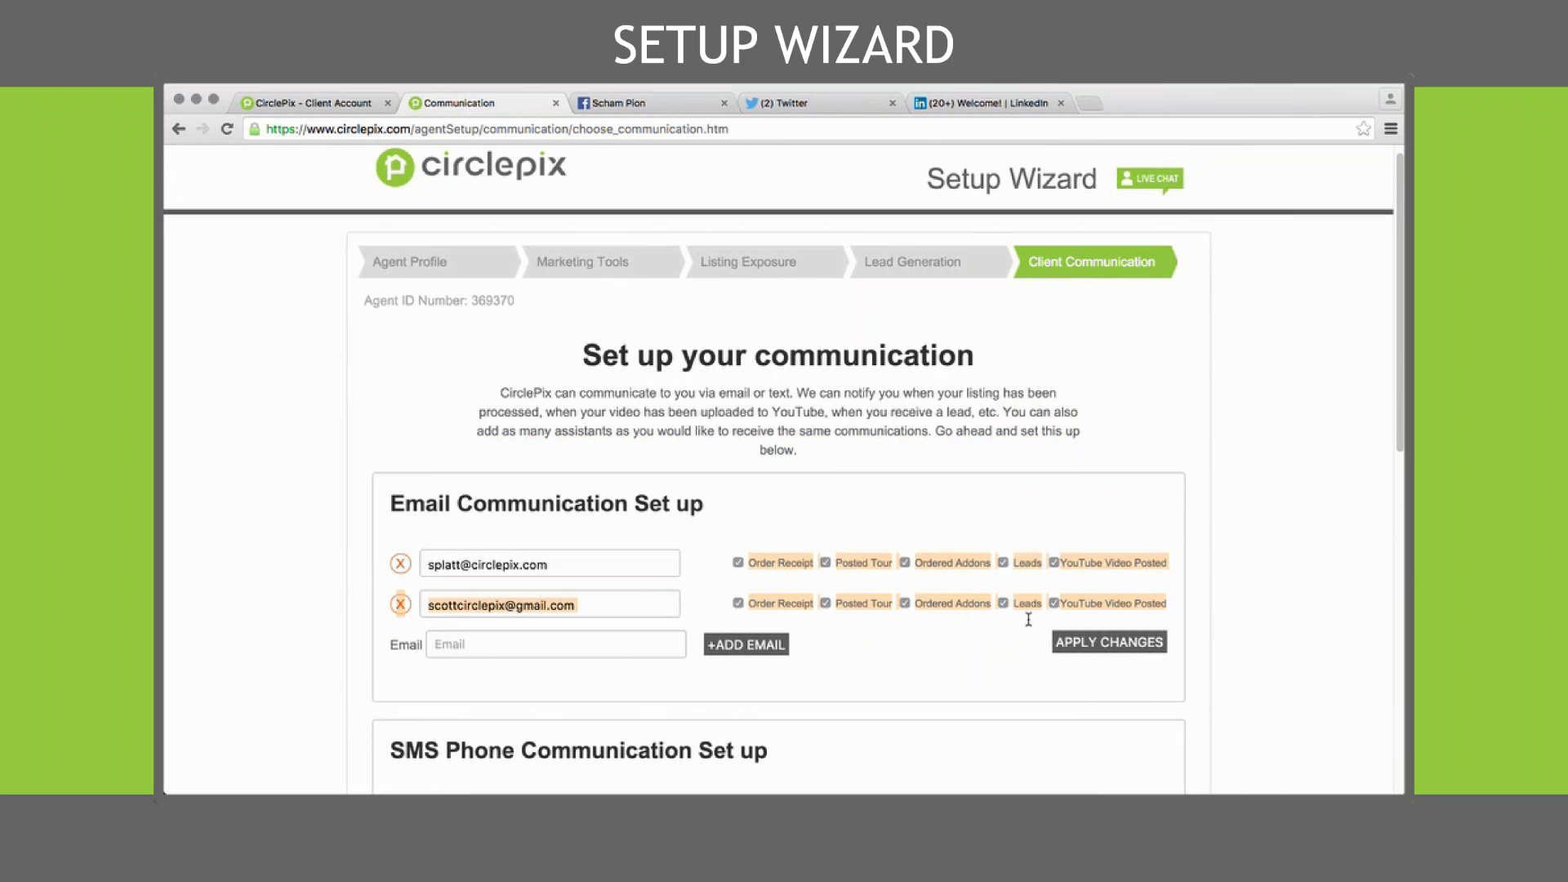
left_click(1191, 623)
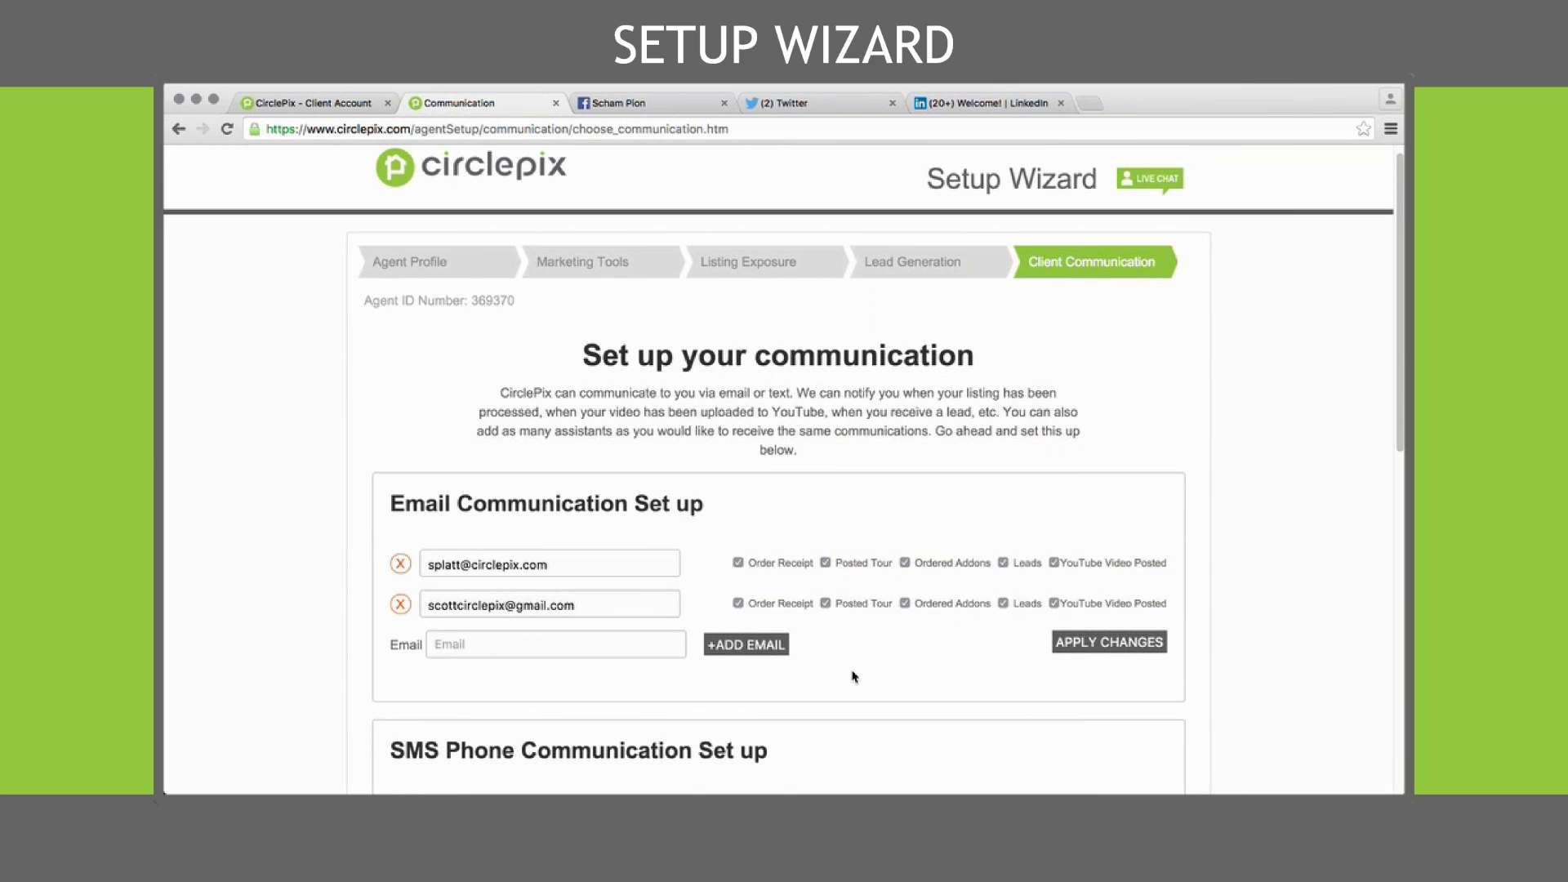
- Enable Order Receipt, Posted Tour, Ordered Addons and YouTube Video Posted notifications for the SMS phone number, and continue to the weekly statistics page
scroll(894, 671, "down", 1)
scroll(893, 672, "down", 4)
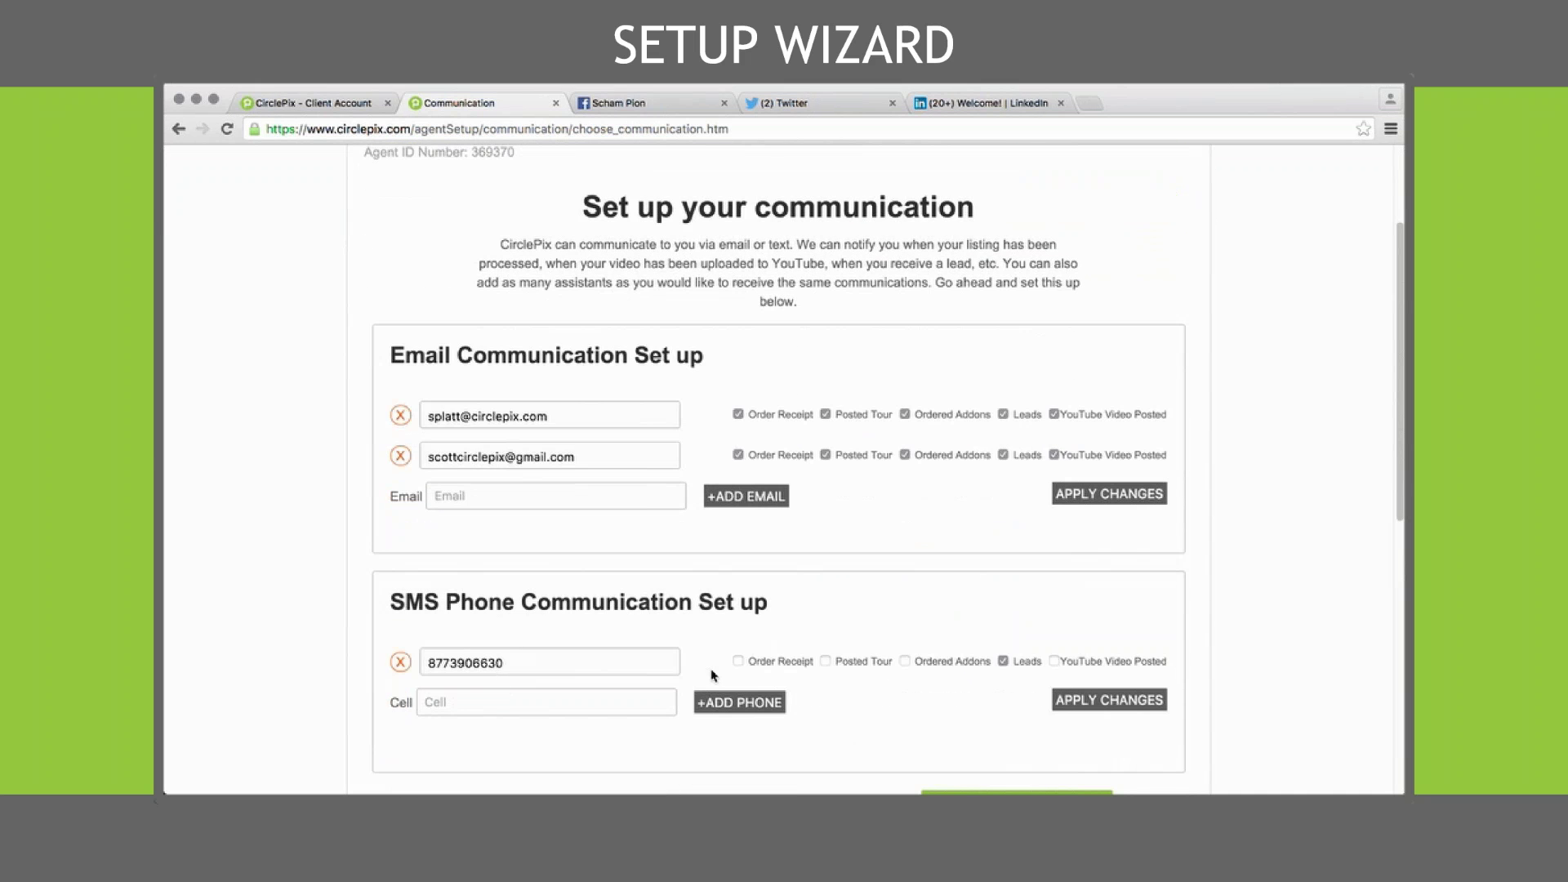
left_click(738, 662)
left_click(825, 662)
left_click(905, 661)
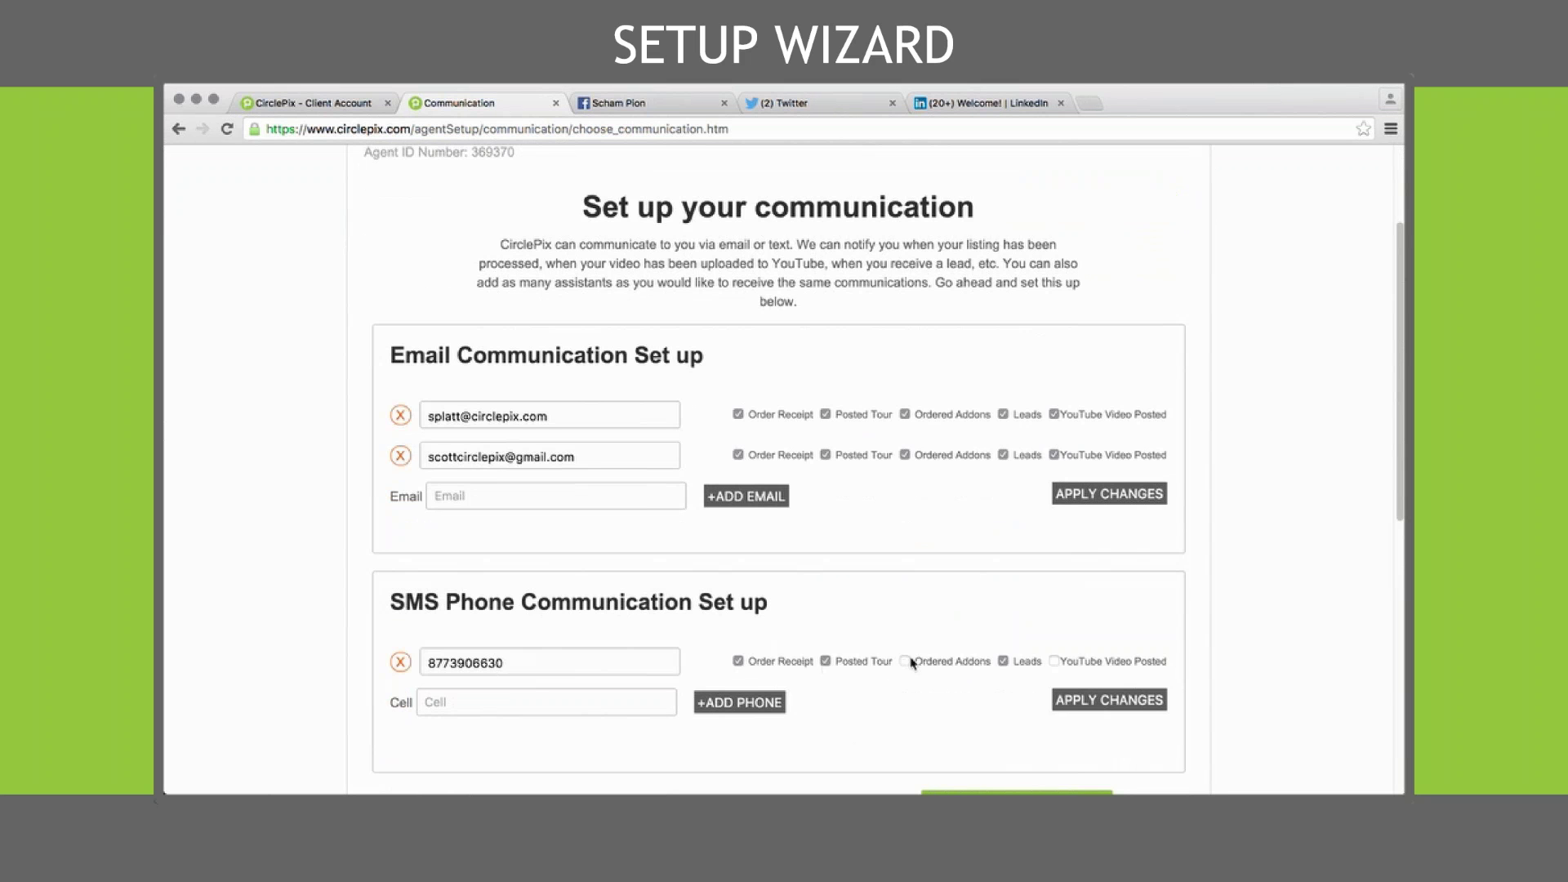
left_click(1055, 662)
scroll(1240, 708, "down", 1)
scroll(1240, 707, "down", 3)
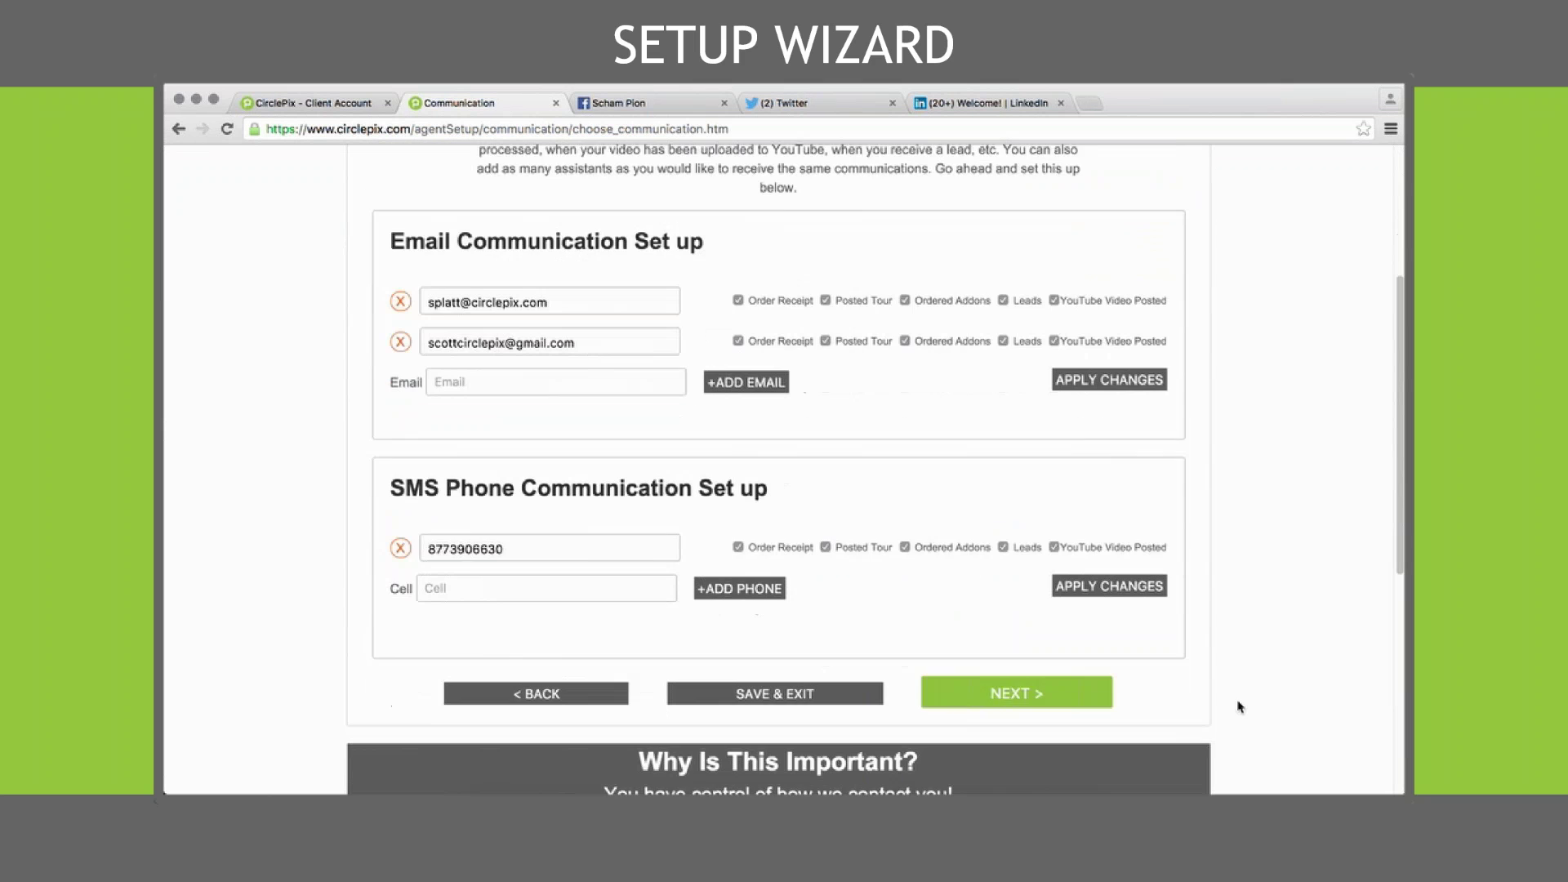
left_click(998, 681)
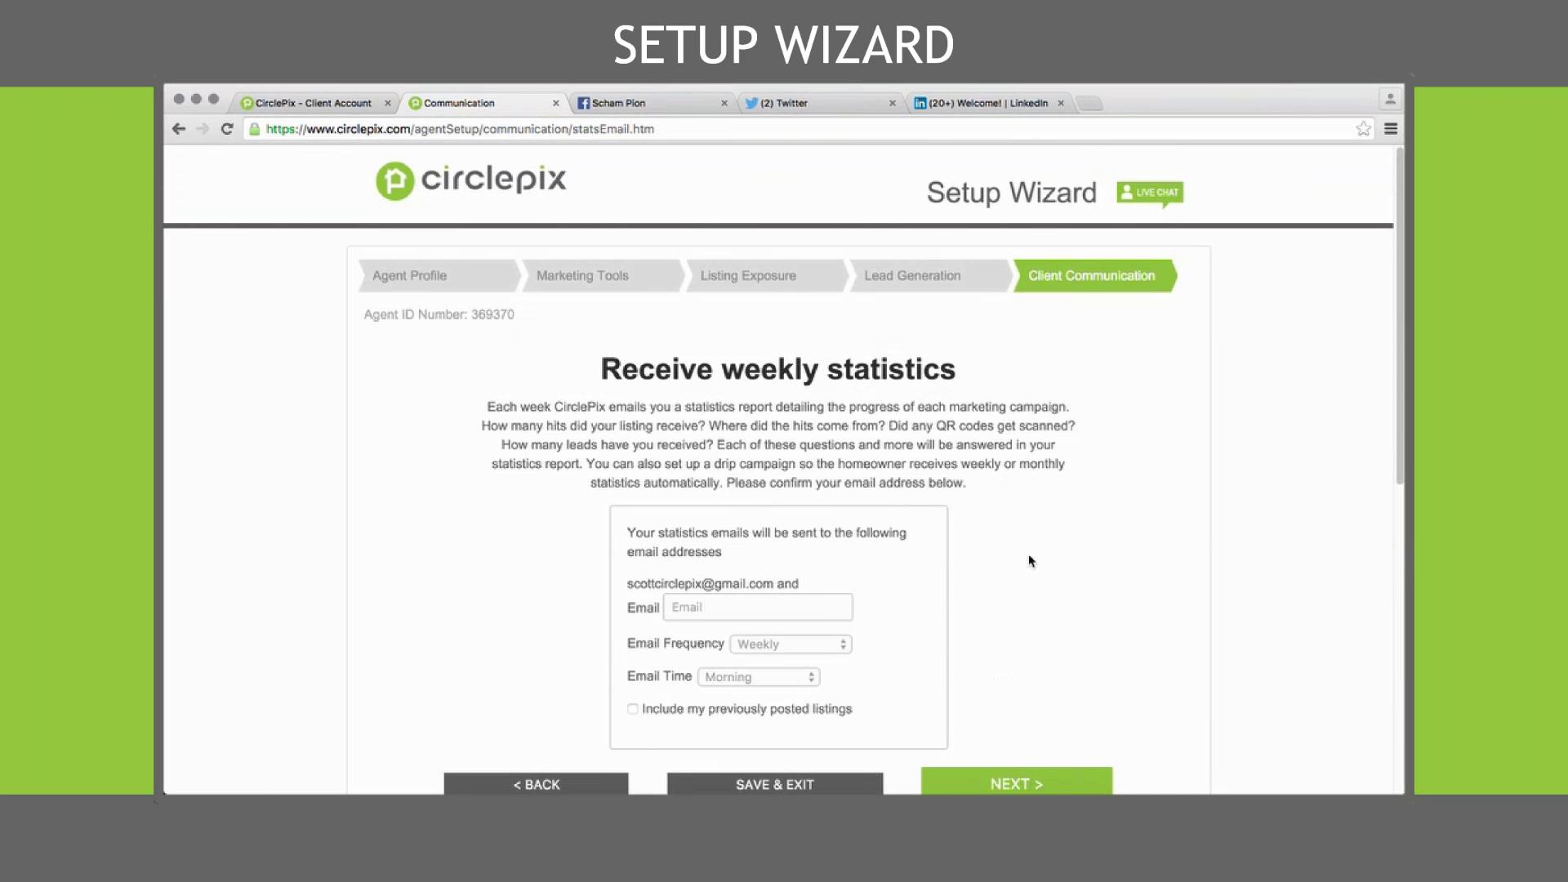
- Keep the statistics emails at Weekly frequency with previously posted listings included, and finish the setup wizard
left_click(822, 608)
left_click(843, 645)
left_click(845, 647)
left_click(634, 712)
scroll(961, 703, "down", 2)
left_click(1021, 729)
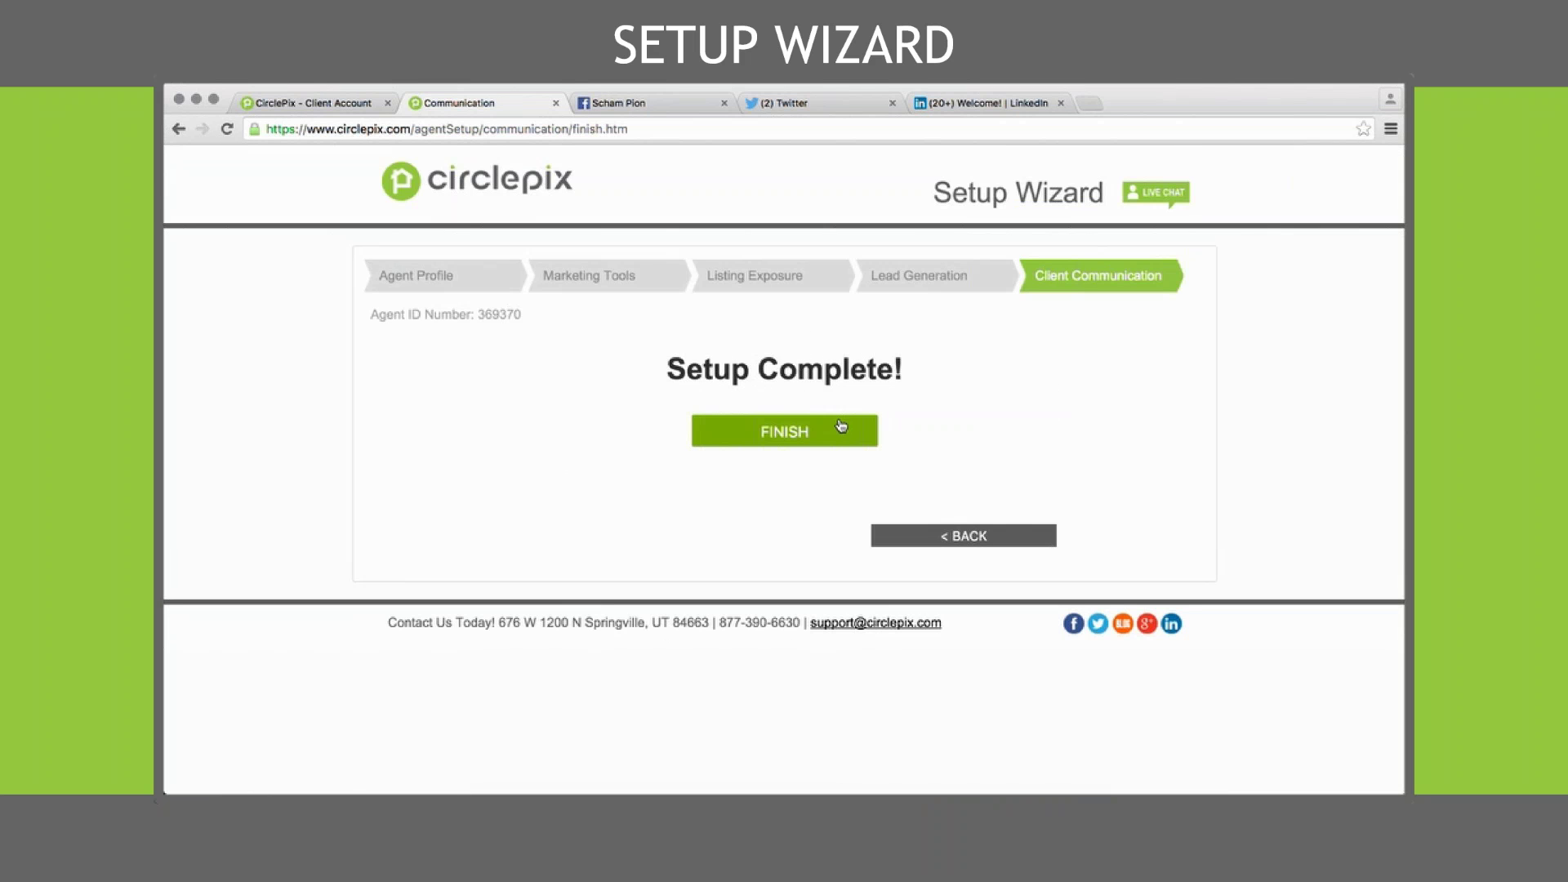
left_click(818, 428)
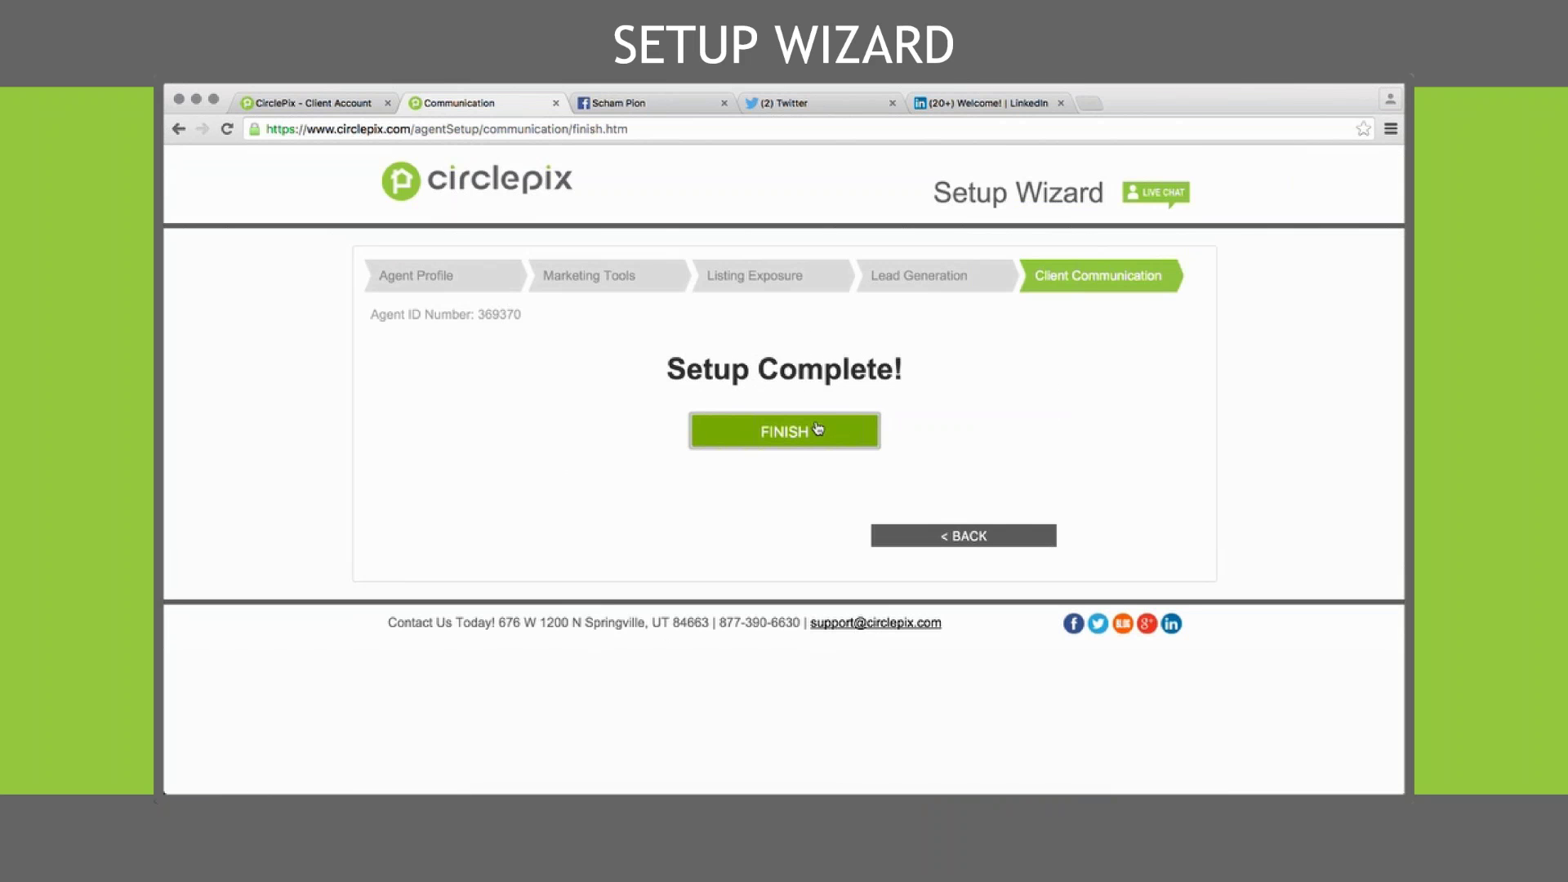